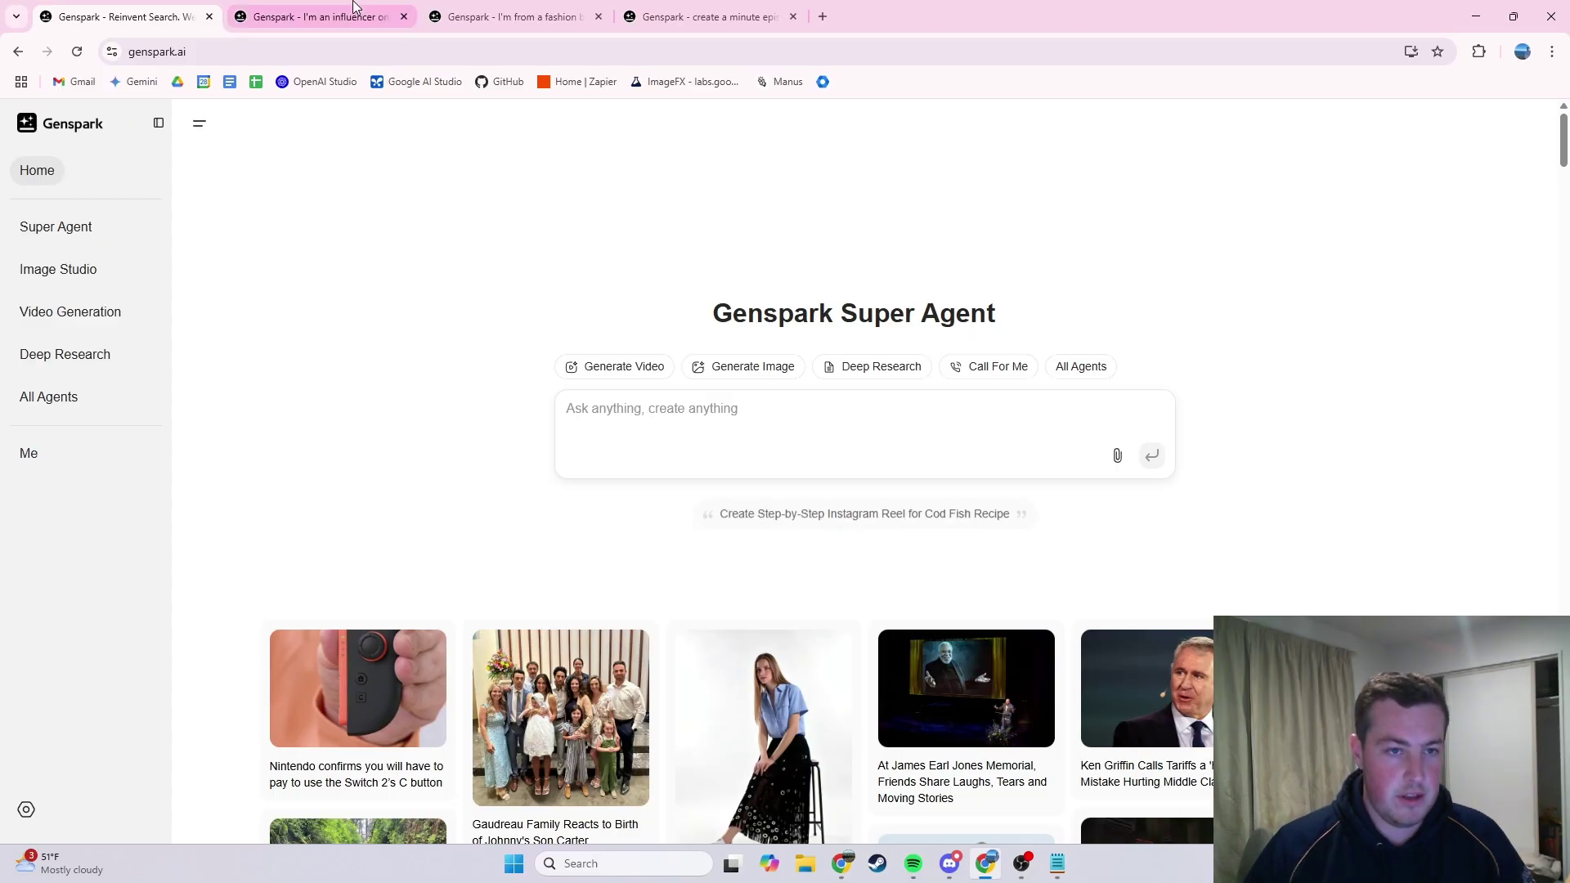
Step: Switch to the cod reel replay and review the Calamansi and Pistachio Crusted Cod recipe and zesting clip
left_click(380, 30)
scroll(757, 531, "up", 20)
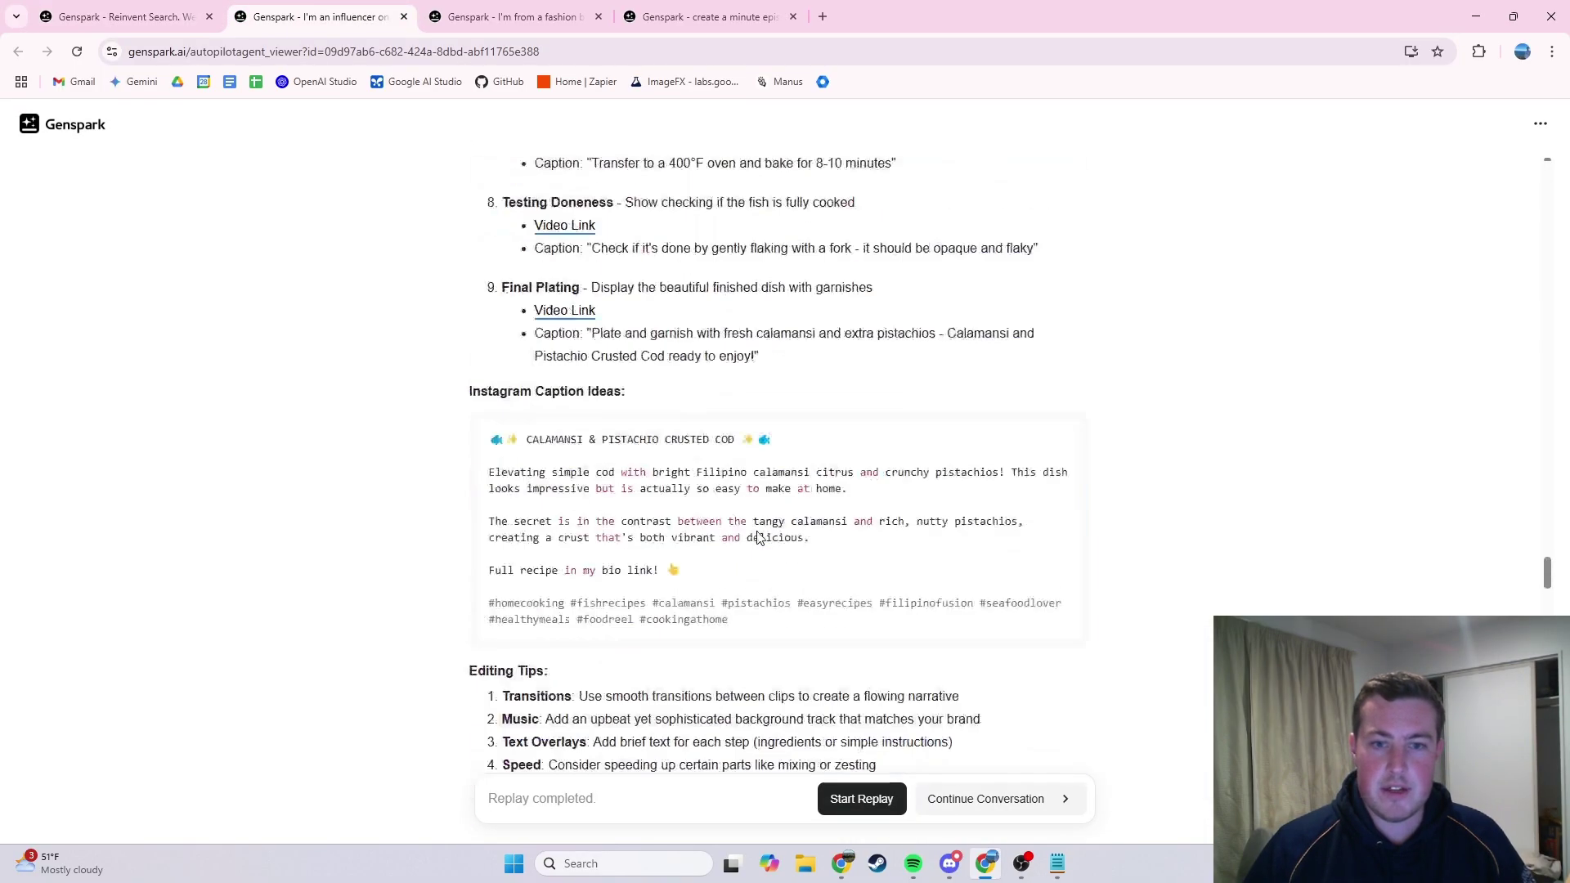
scroll(757, 538, "up", 15)
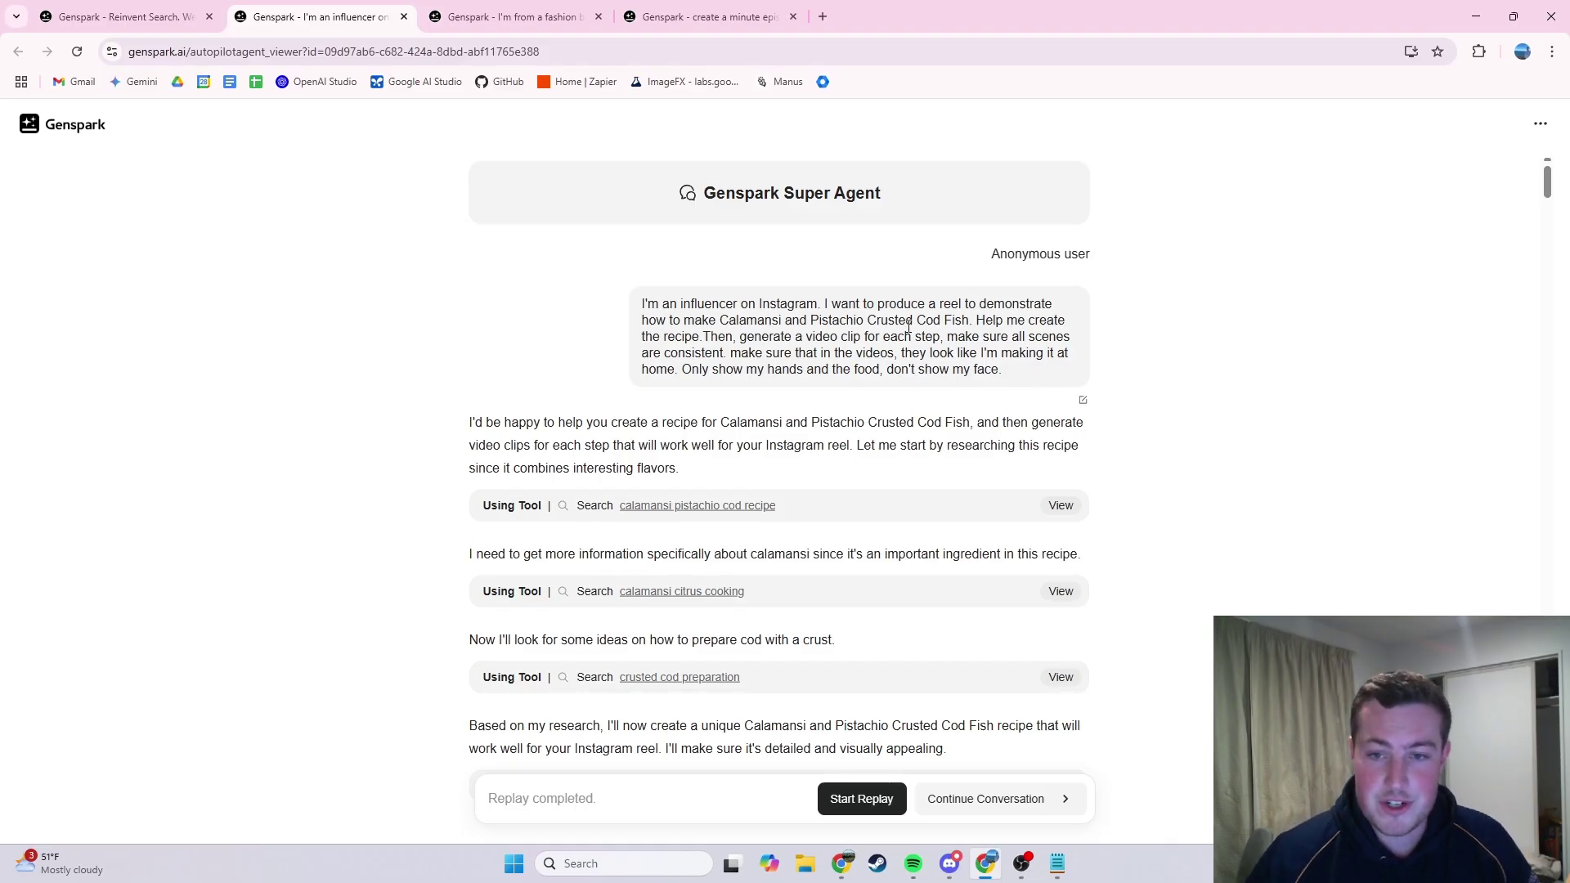
scroll(769, 397, "down", 1)
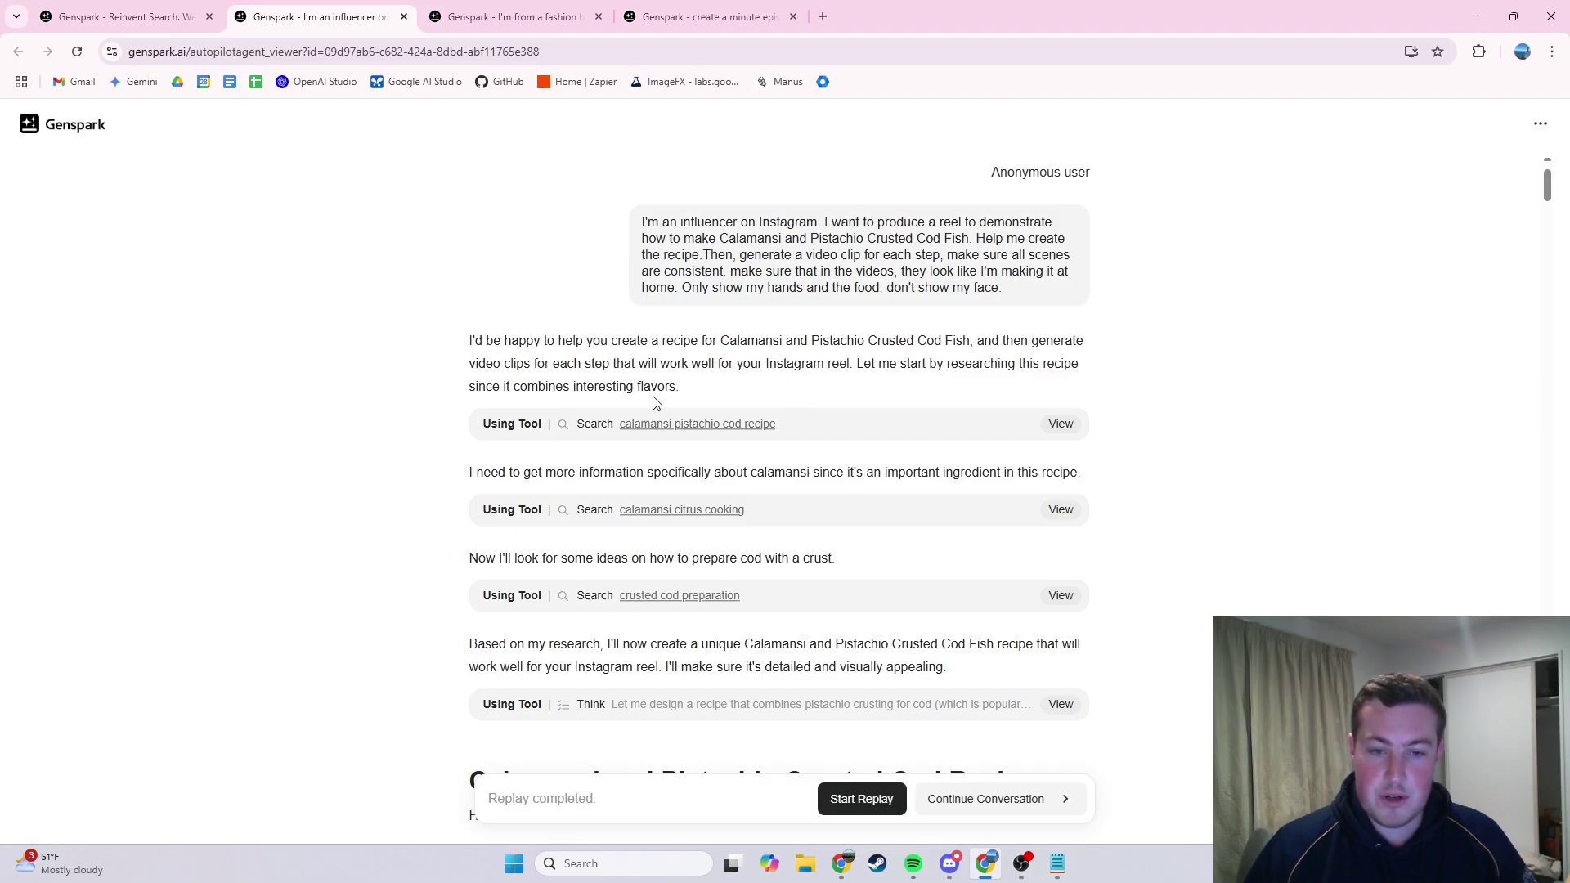
scroll(621, 442, "down", 1)
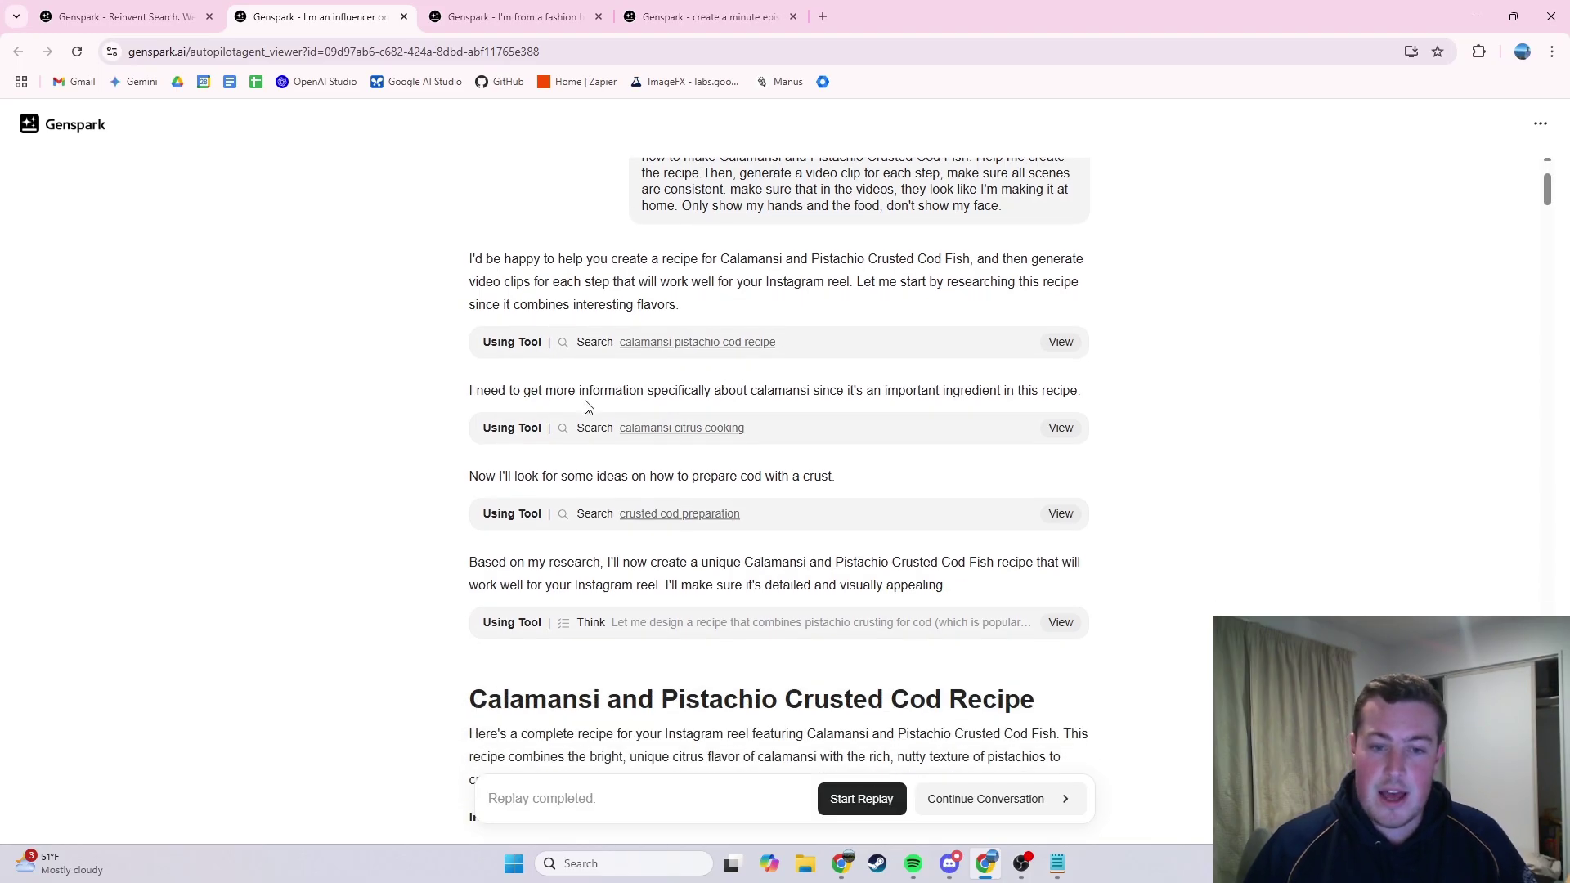
scroll(599, 408, "down", 2)
scroll(599, 409, "down", 8)
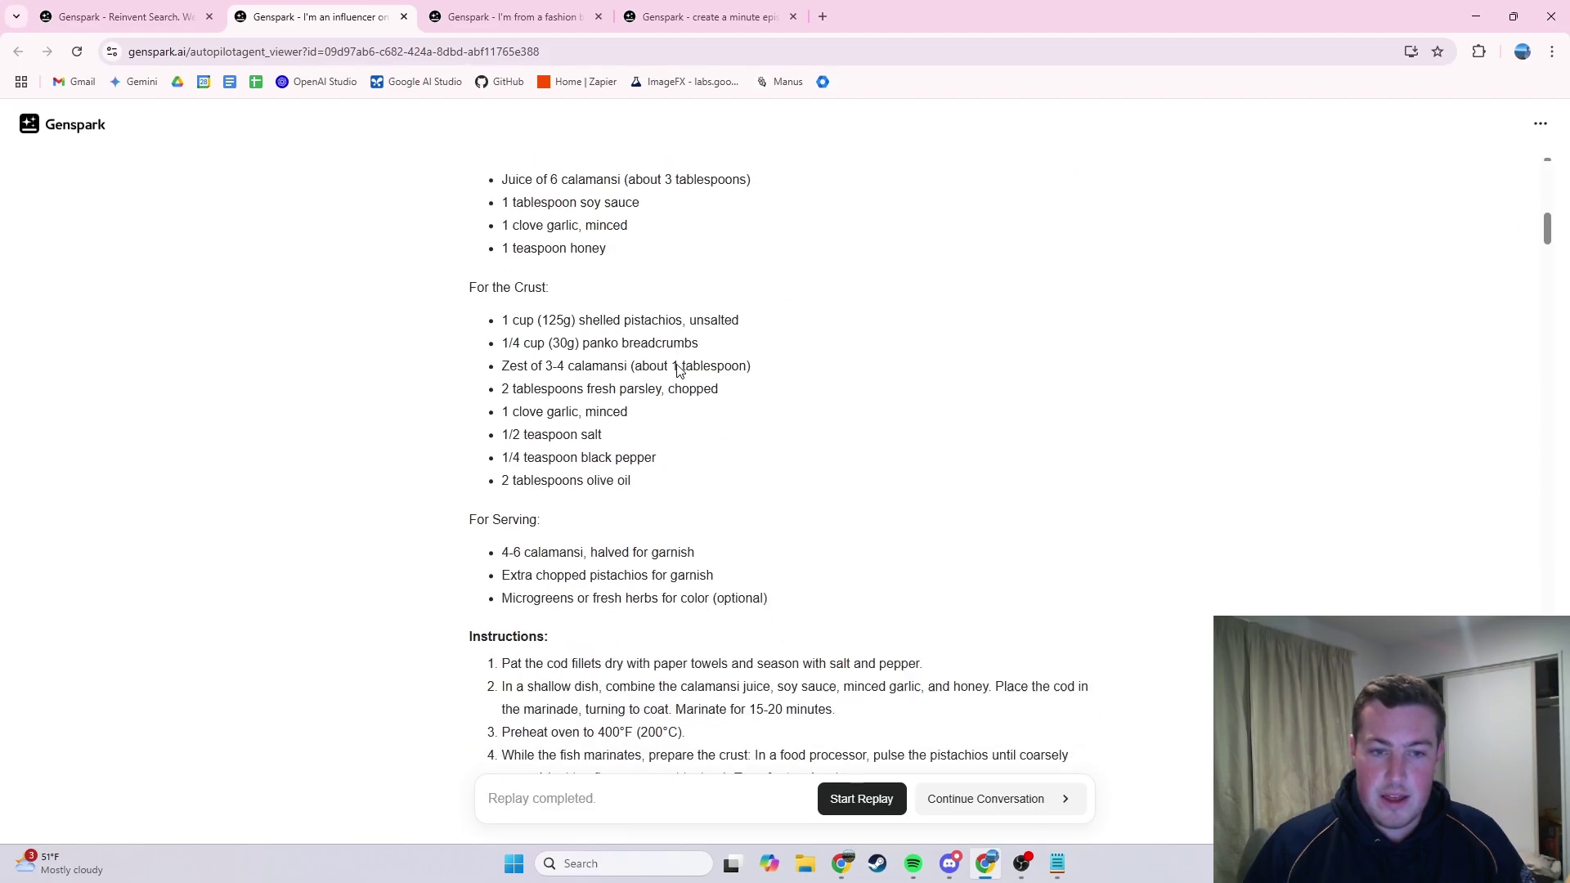
scroll(687, 343, "up", 2)
scroll(695, 406, "up", 2)
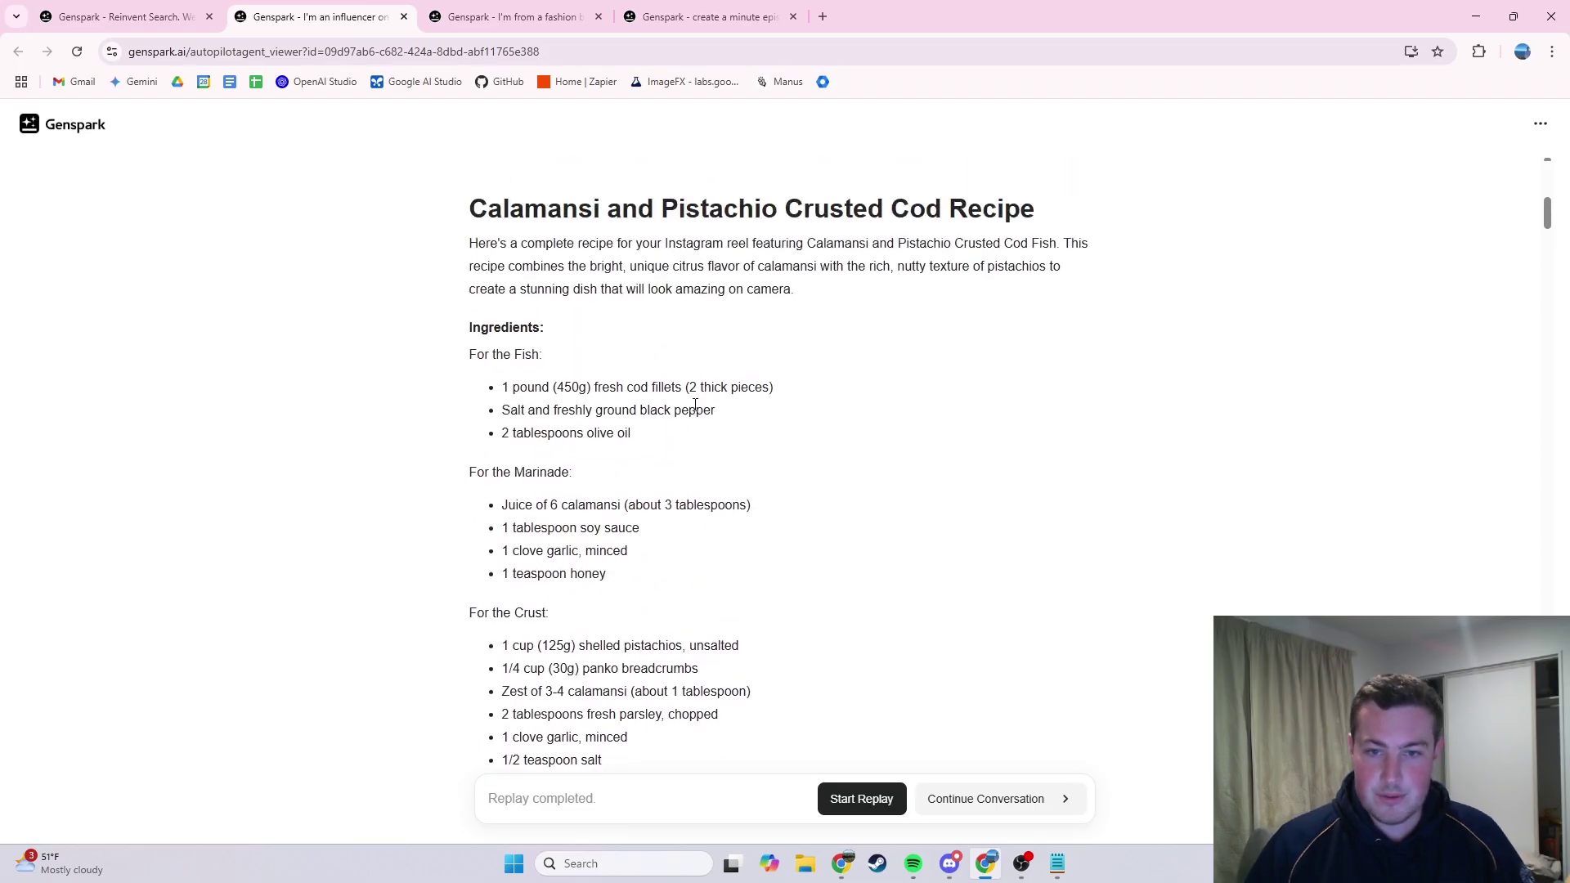
scroll(694, 406, "down", 10)
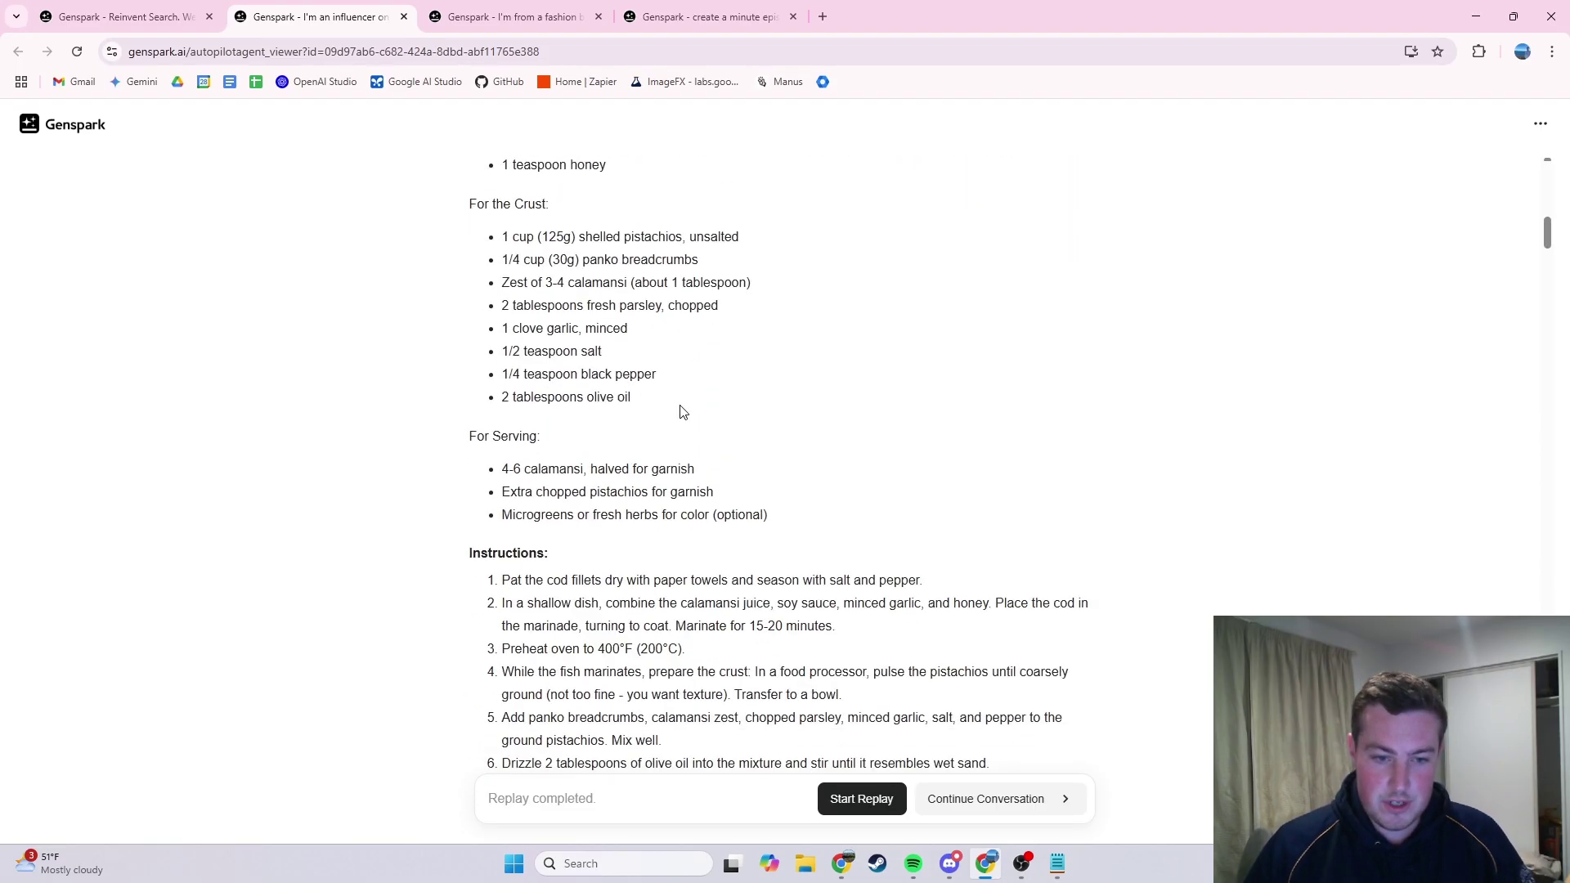
scroll(693, 379, "down", 2)
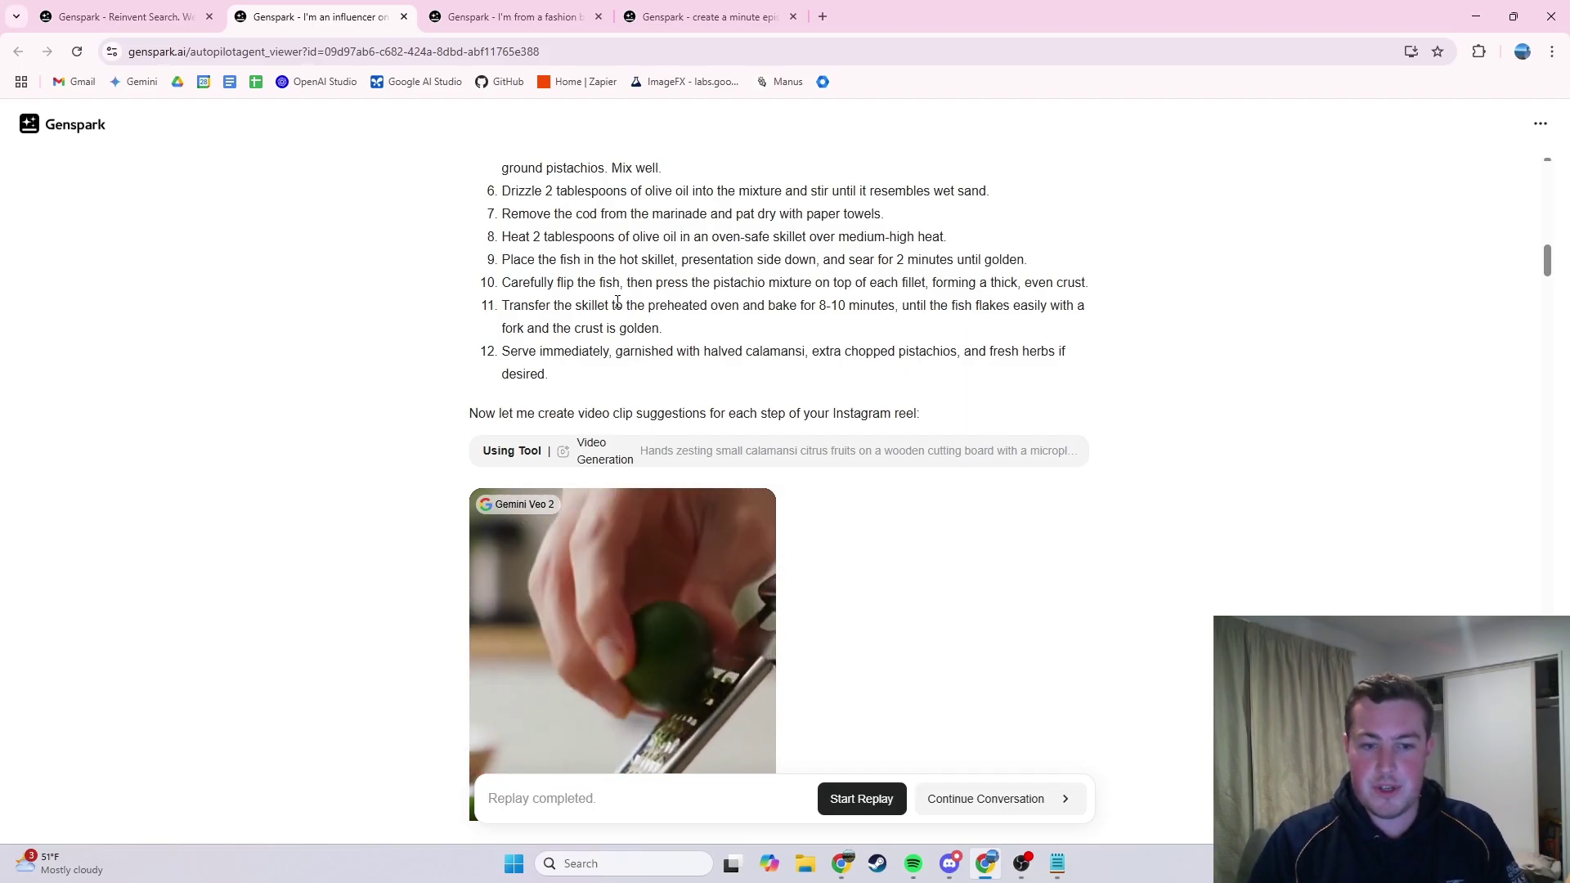
mouse_move(552, 500)
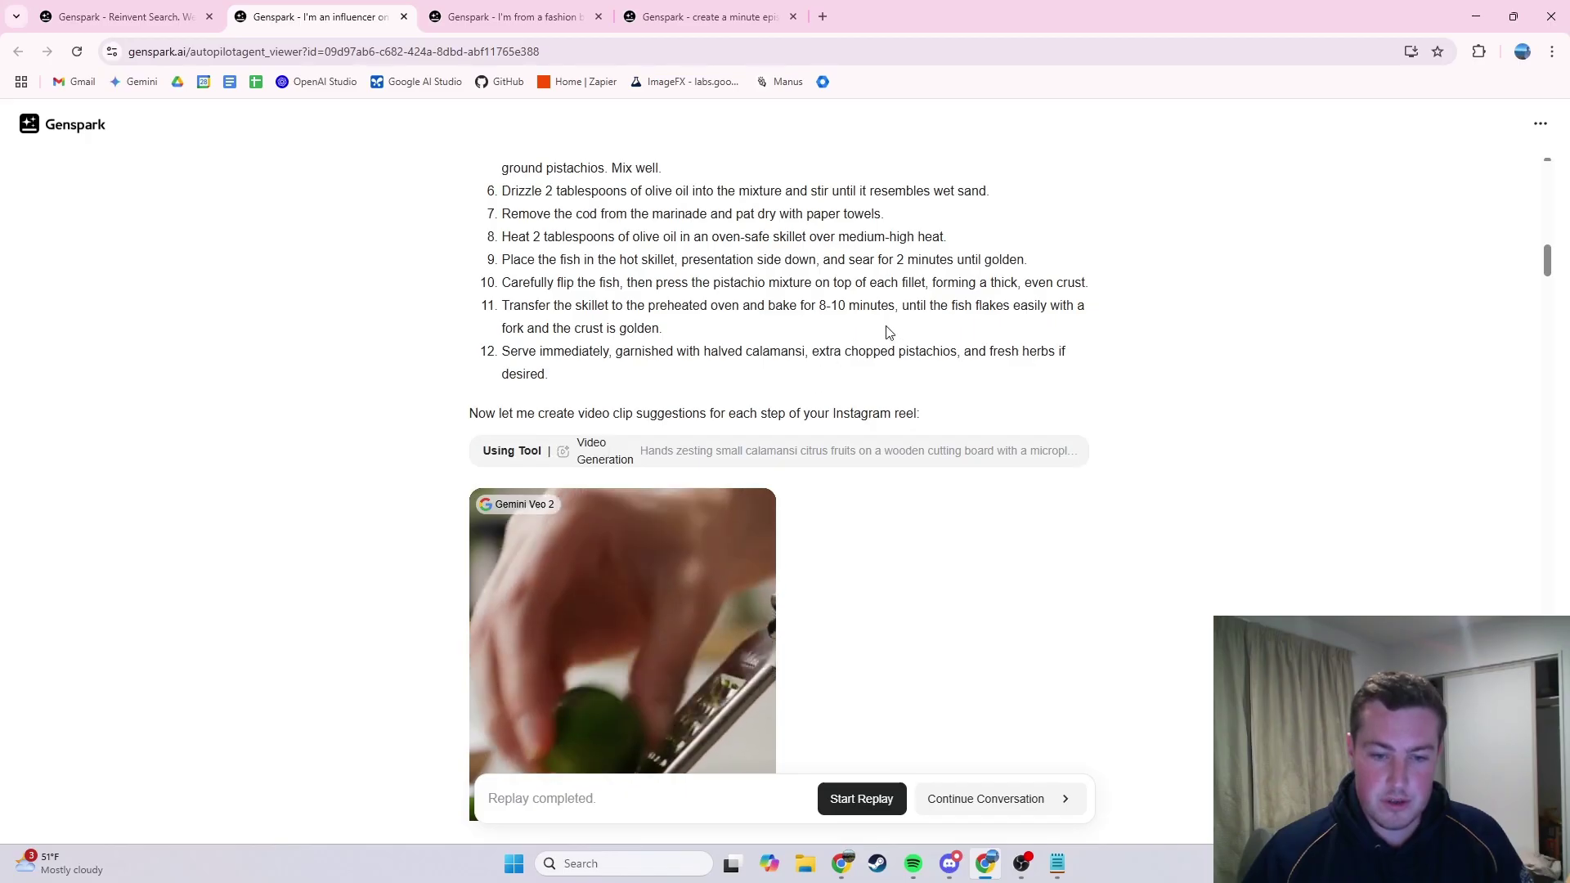
scroll(895, 325, "down", 3)
scroll(862, 315, "up", 9)
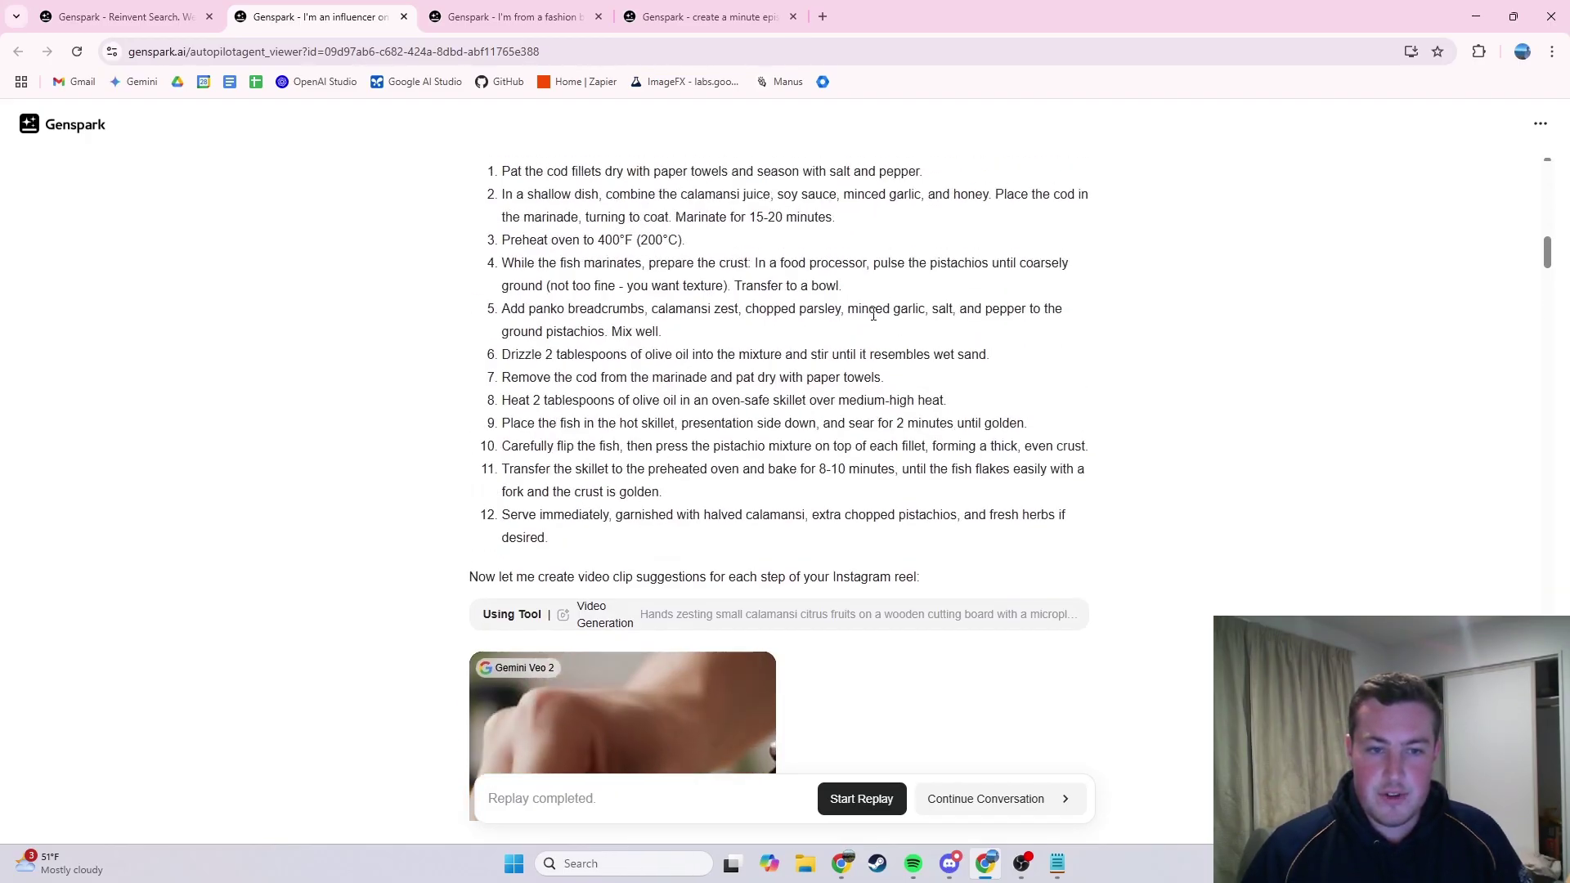
scroll(725, 472, "up", 4)
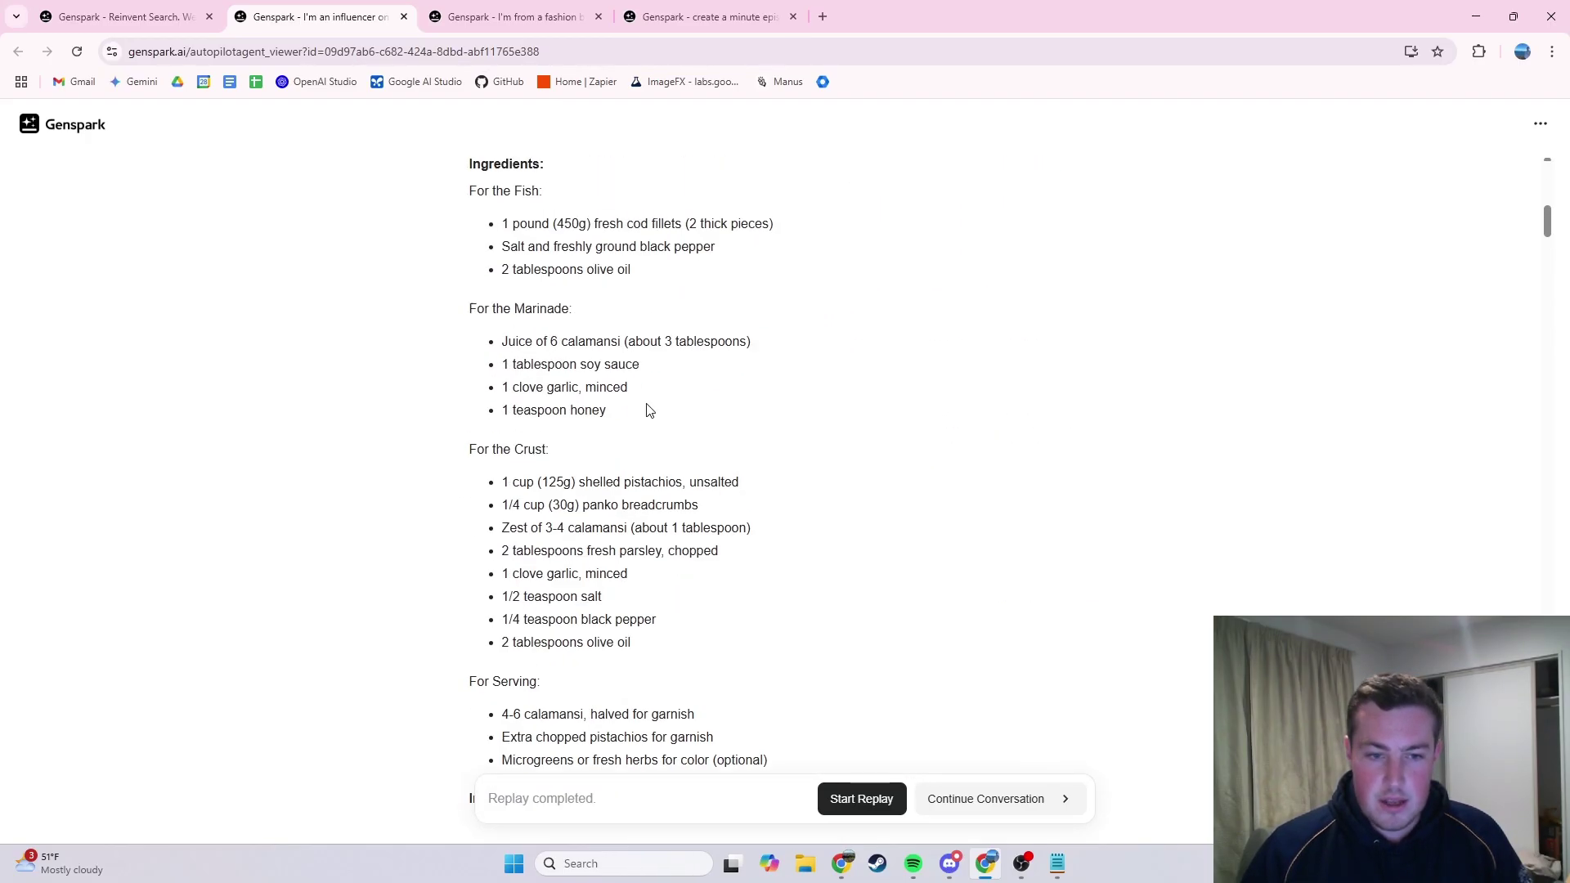
scroll(689, 318, "down", 13)
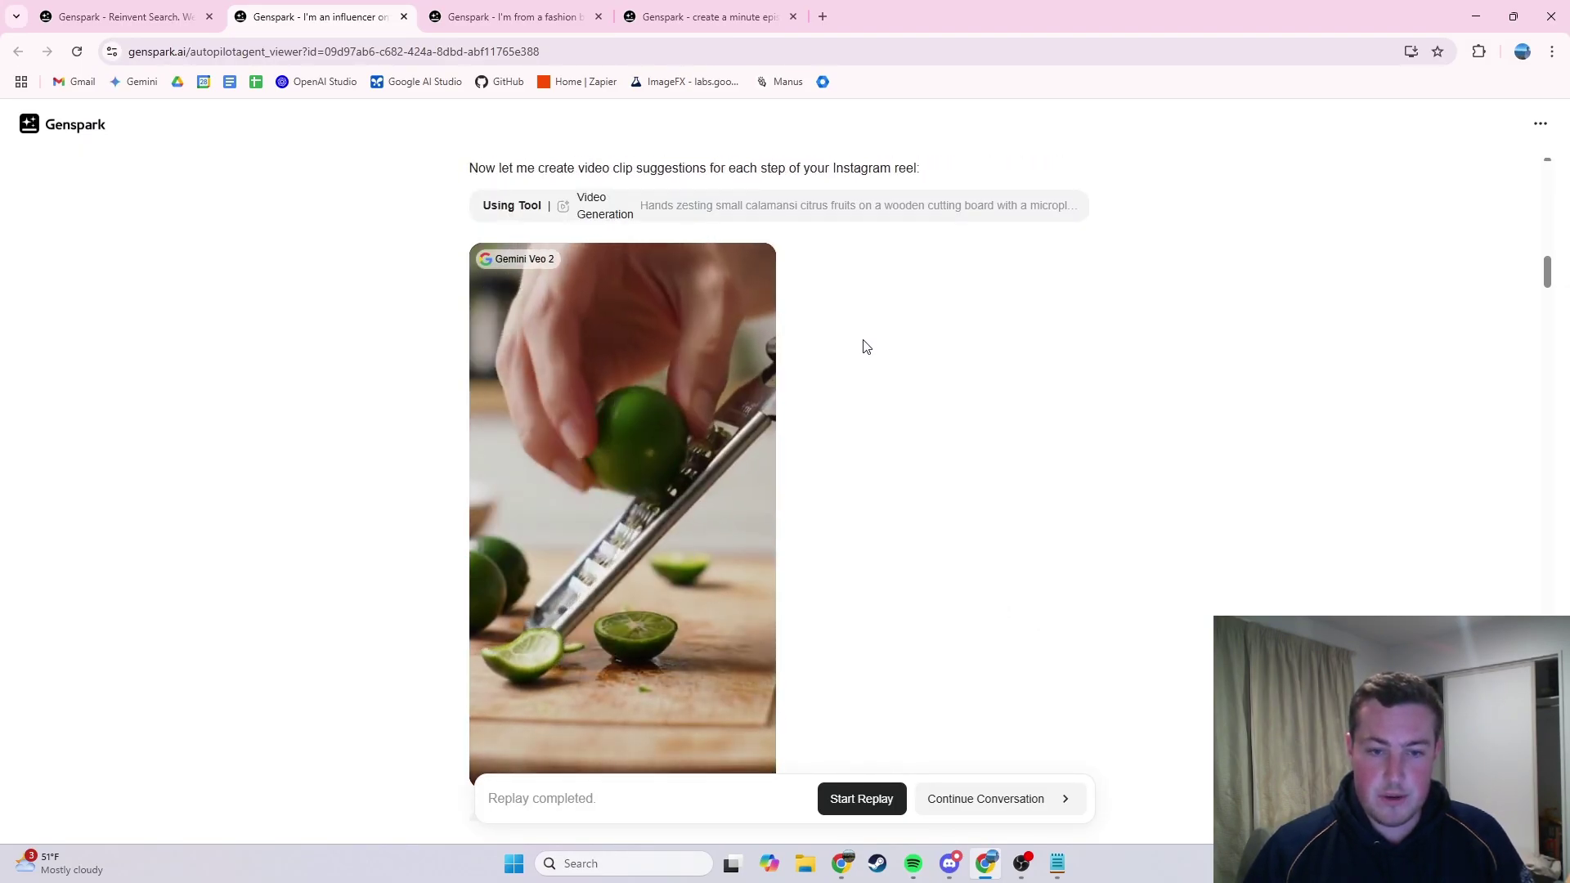
scroll(862, 343, "down", 6)
scroll(880, 234, "up", 4)
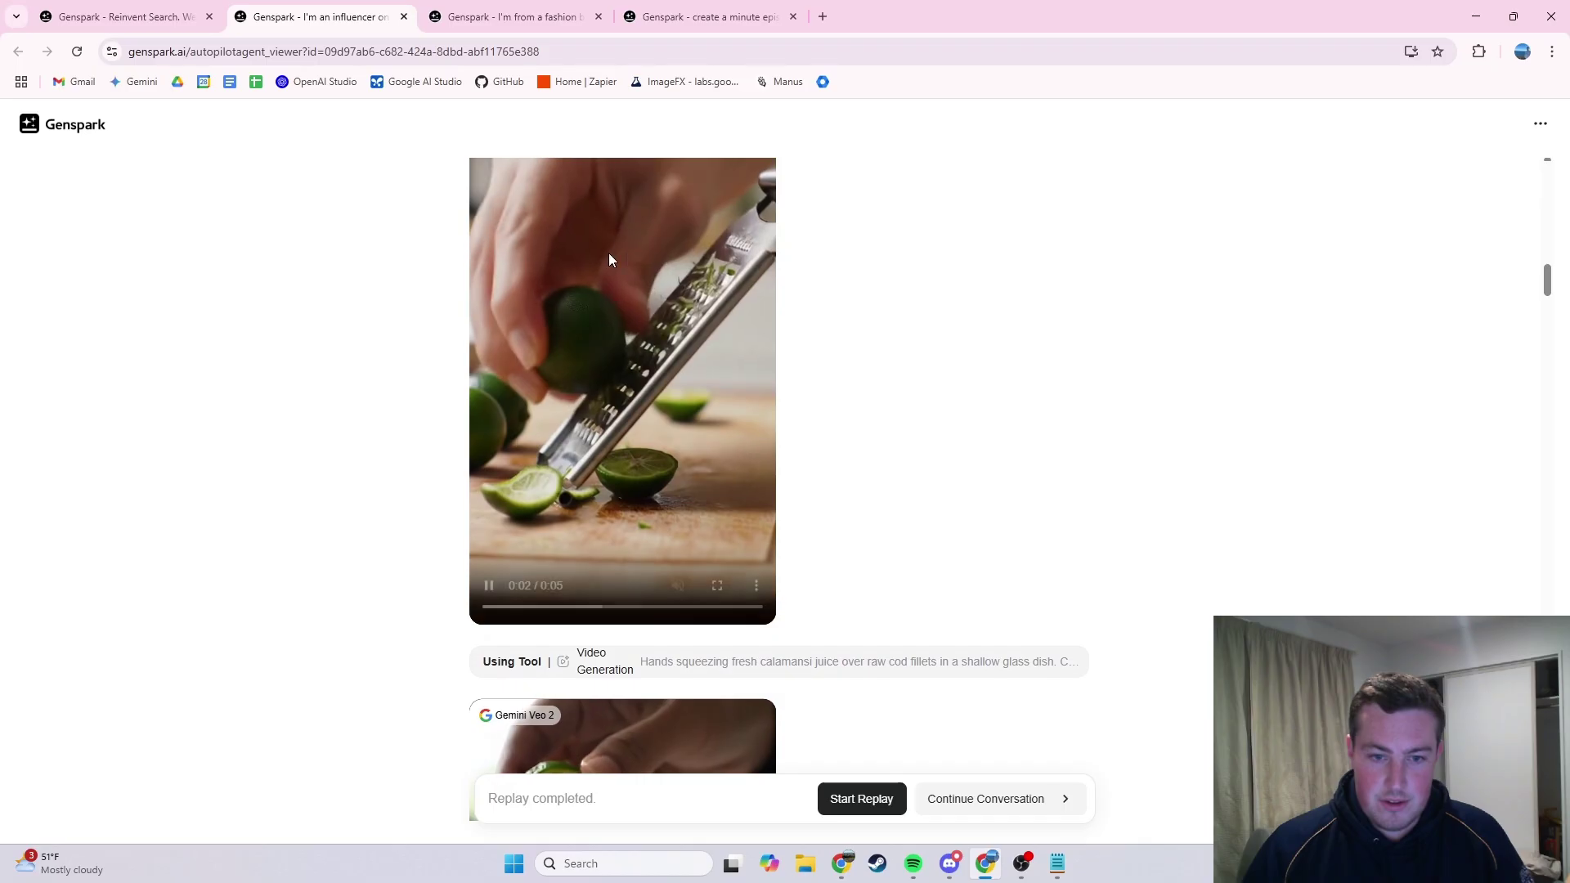
scroll(606, 256, "down", 4)
scroll(846, 268, "down", 10)
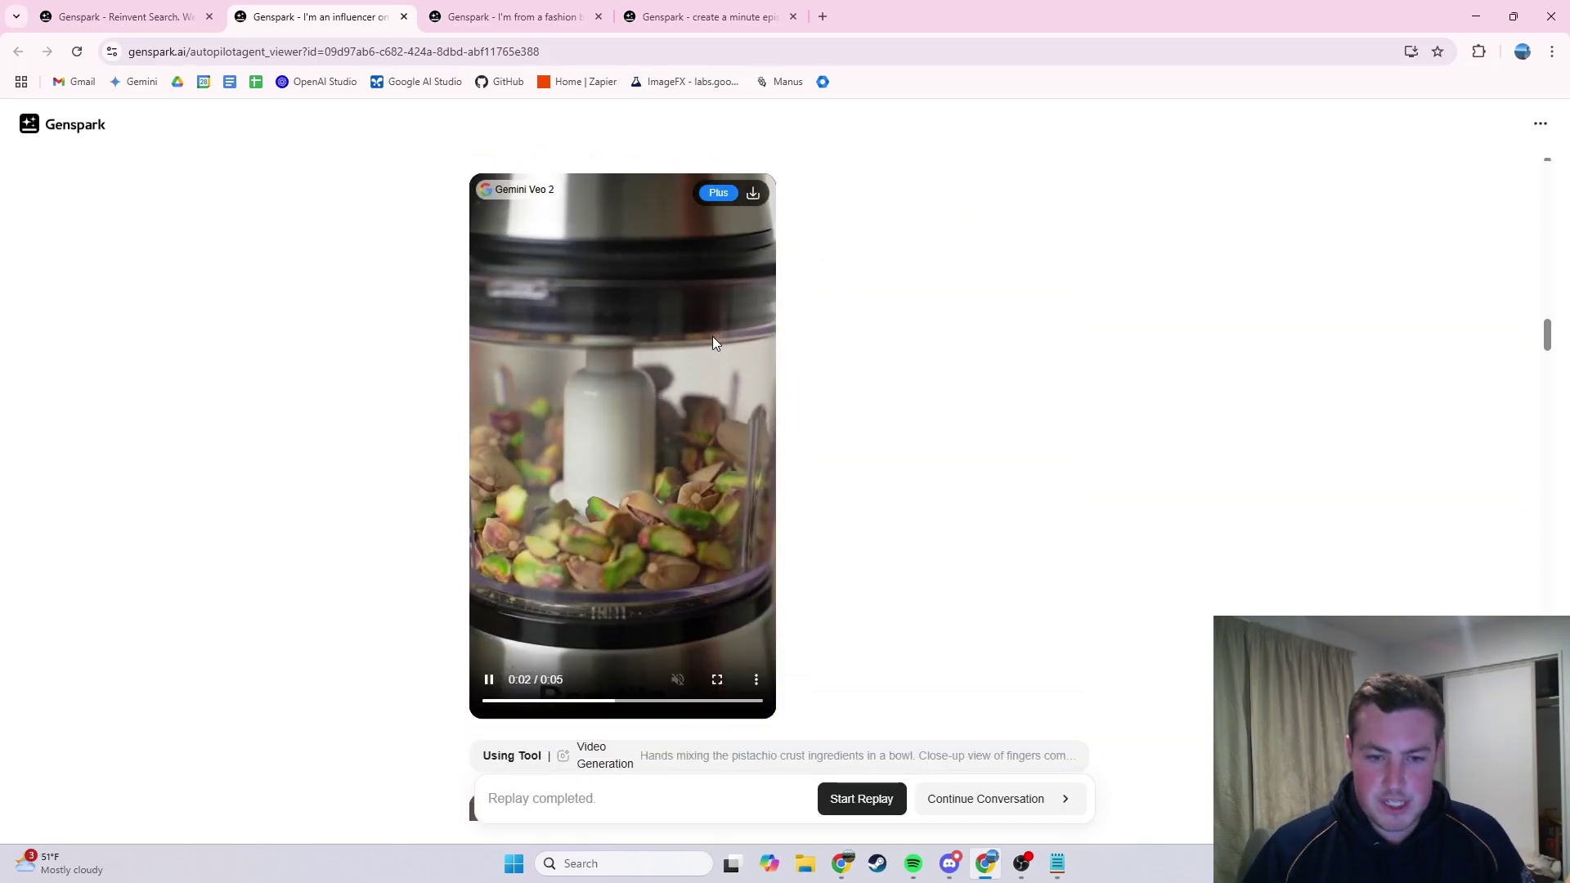
scroll(736, 327, "down", 6)
scroll(862, 292, "down", 9)
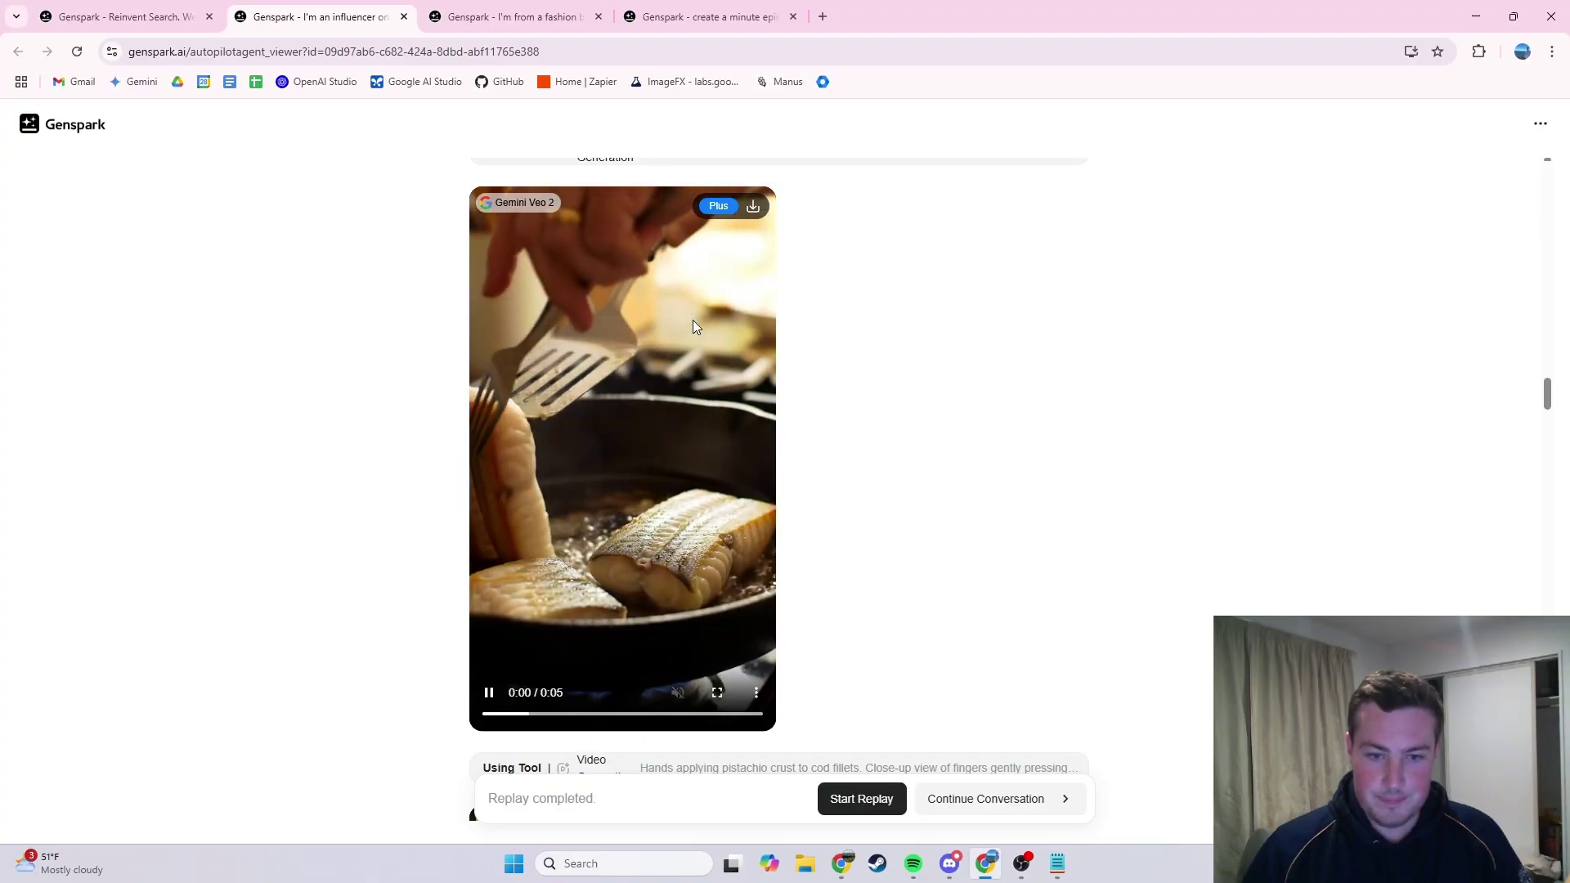
scroll(693, 321, "down", 8)
scroll(754, 272, "down", 15)
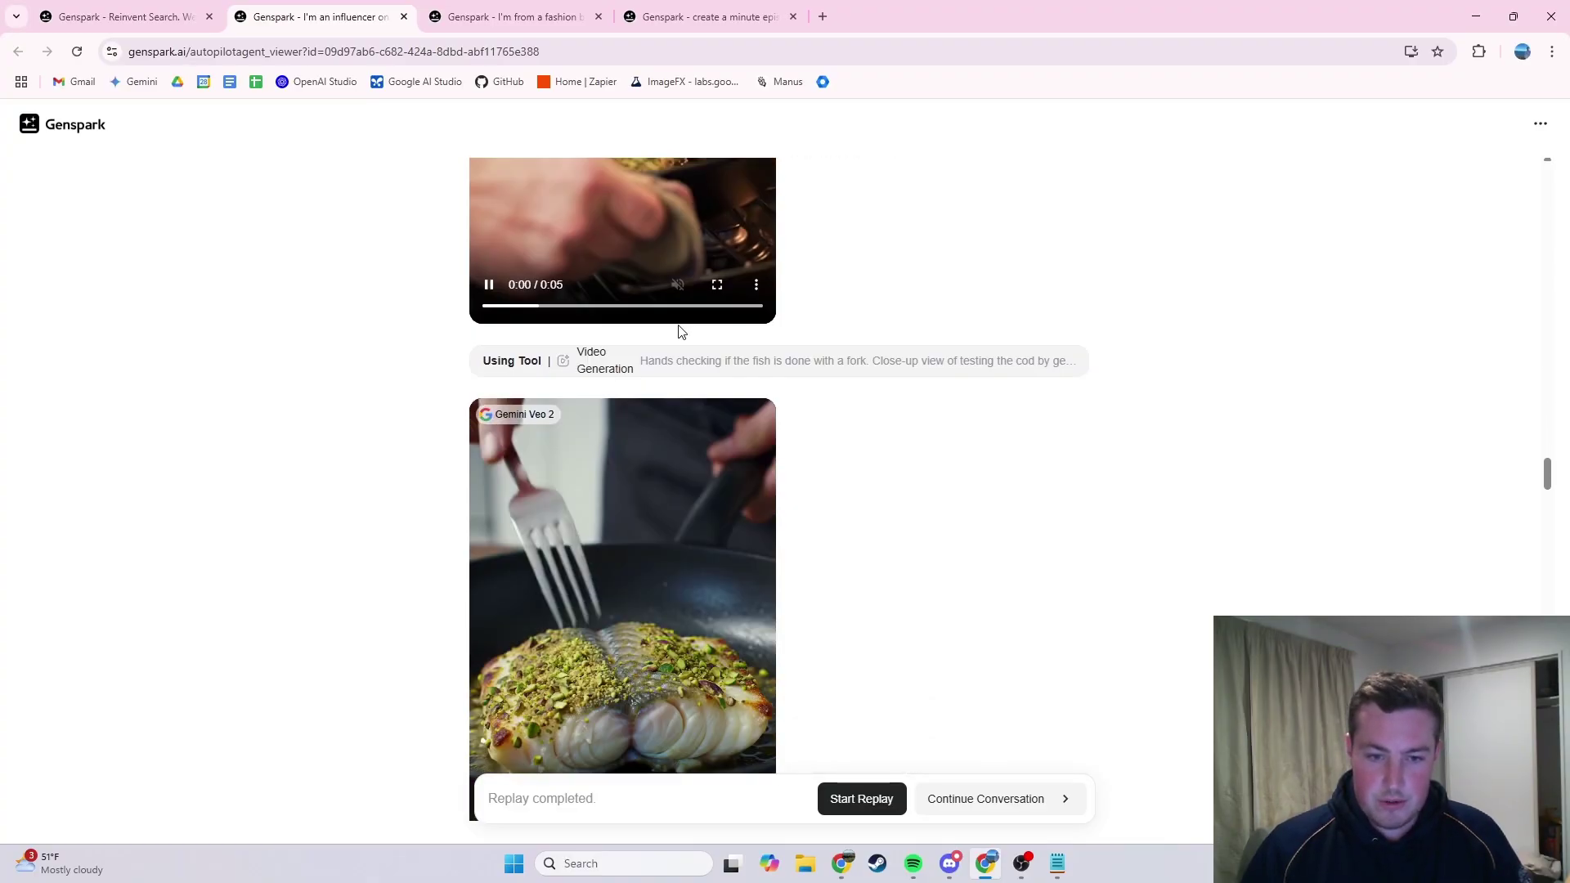
scroll(667, 307, "down", 11)
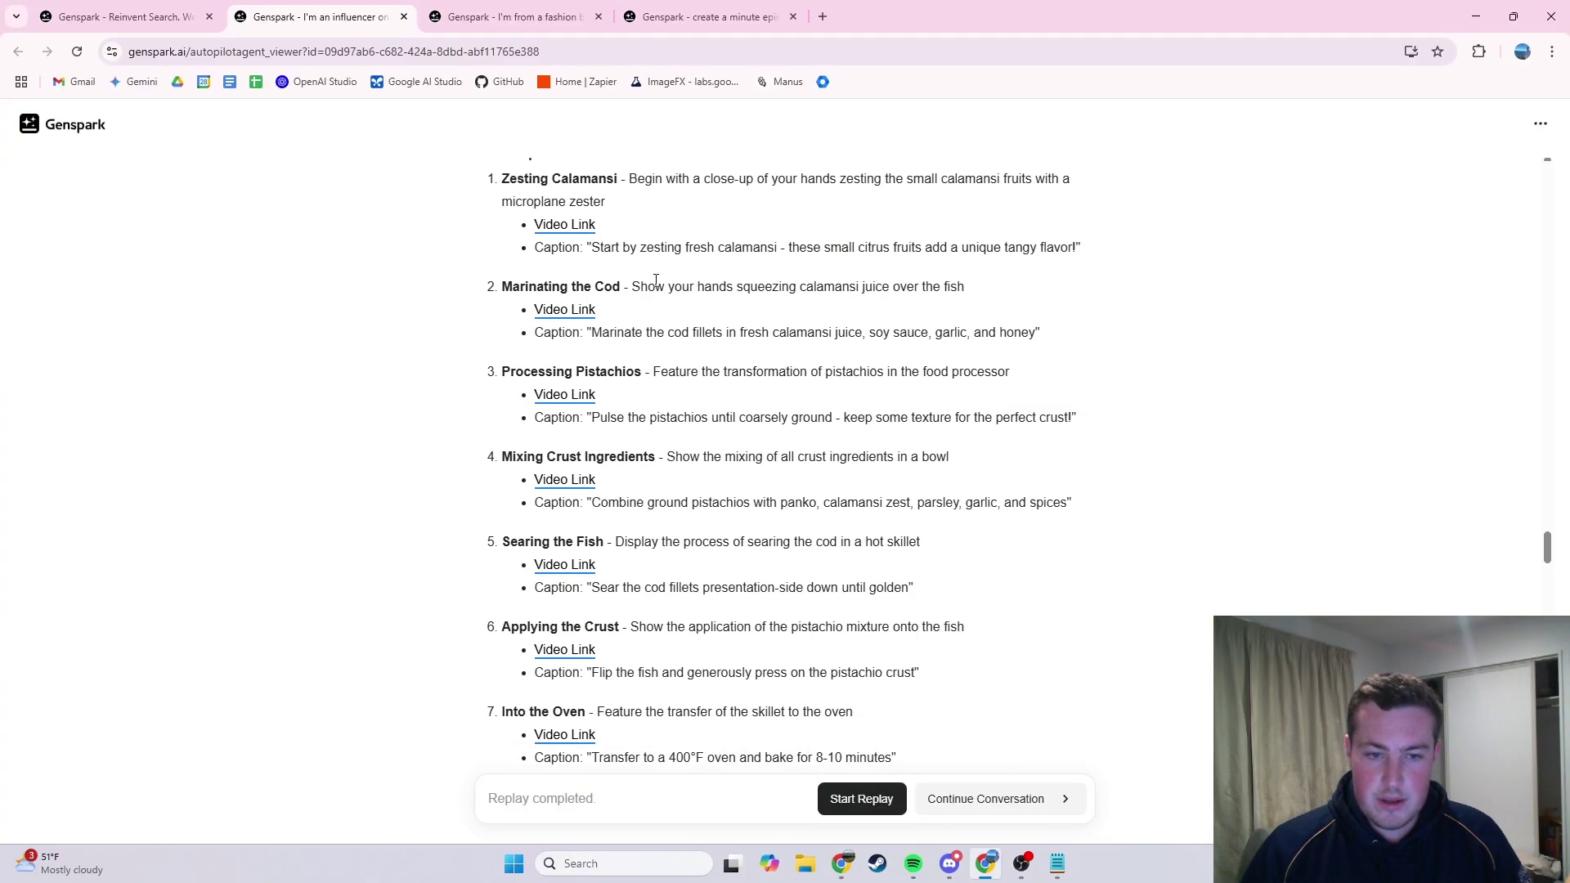
scroll(564, 323, "down", 5)
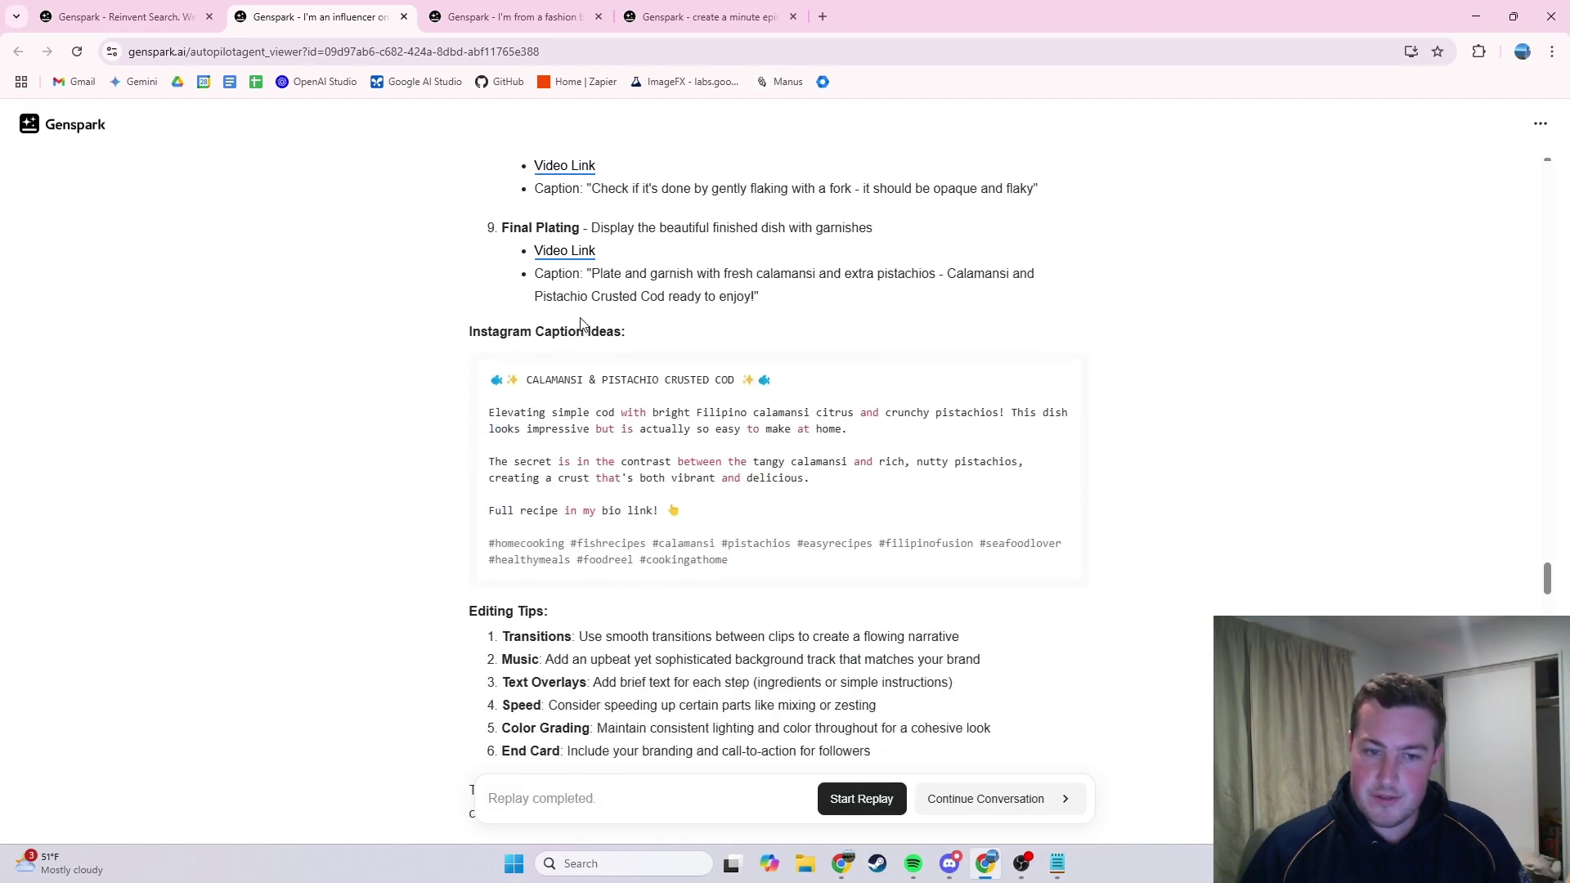
scroll(618, 294, "down", 2)
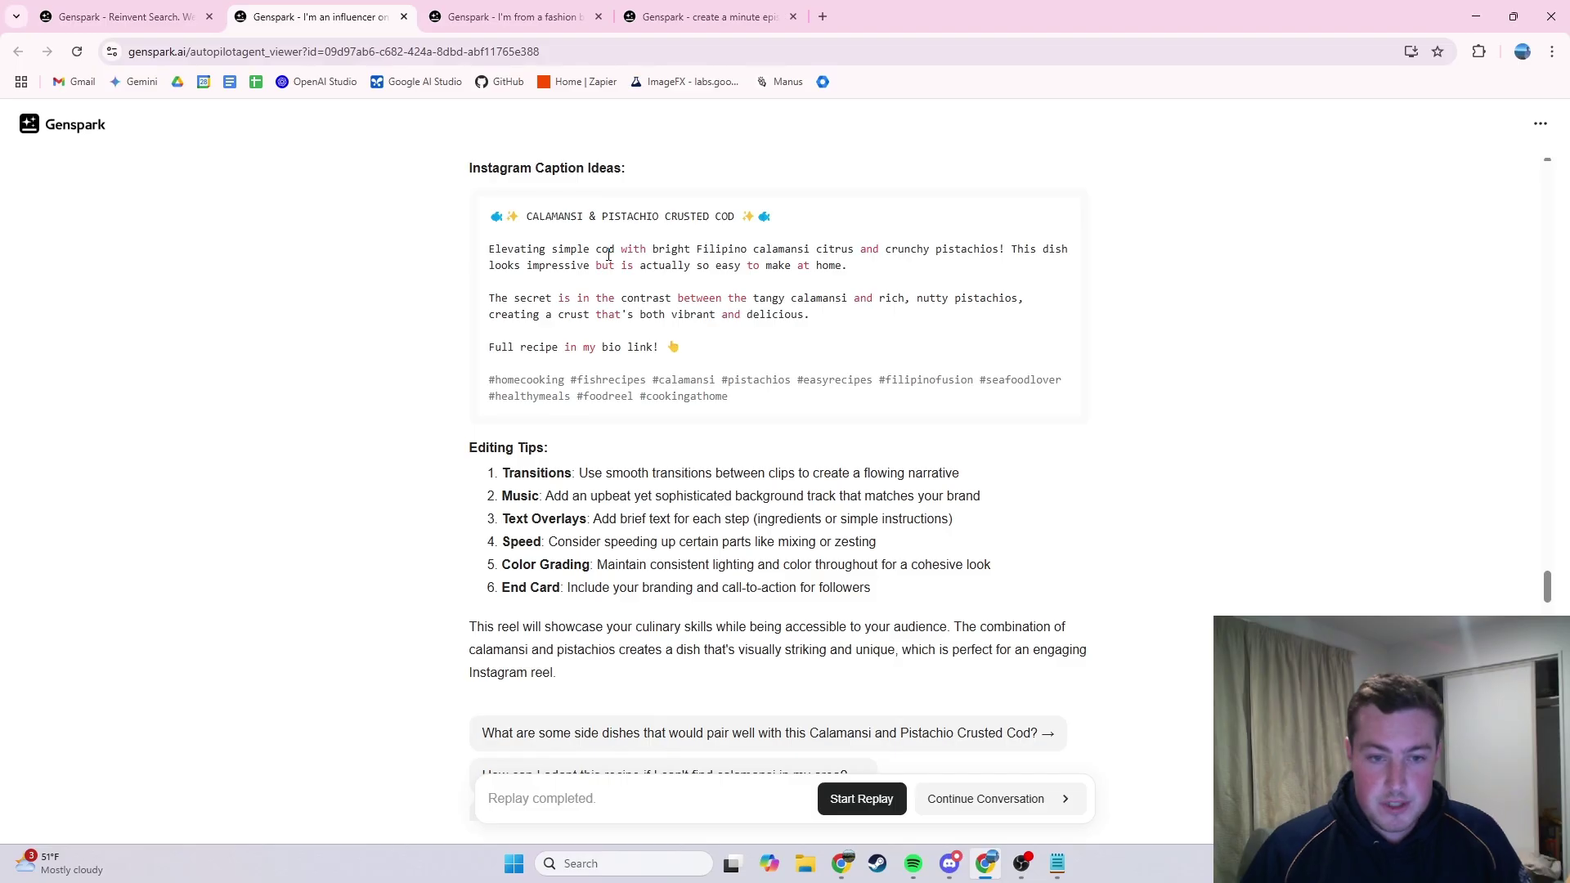
scroll(524, 217, "down", 3)
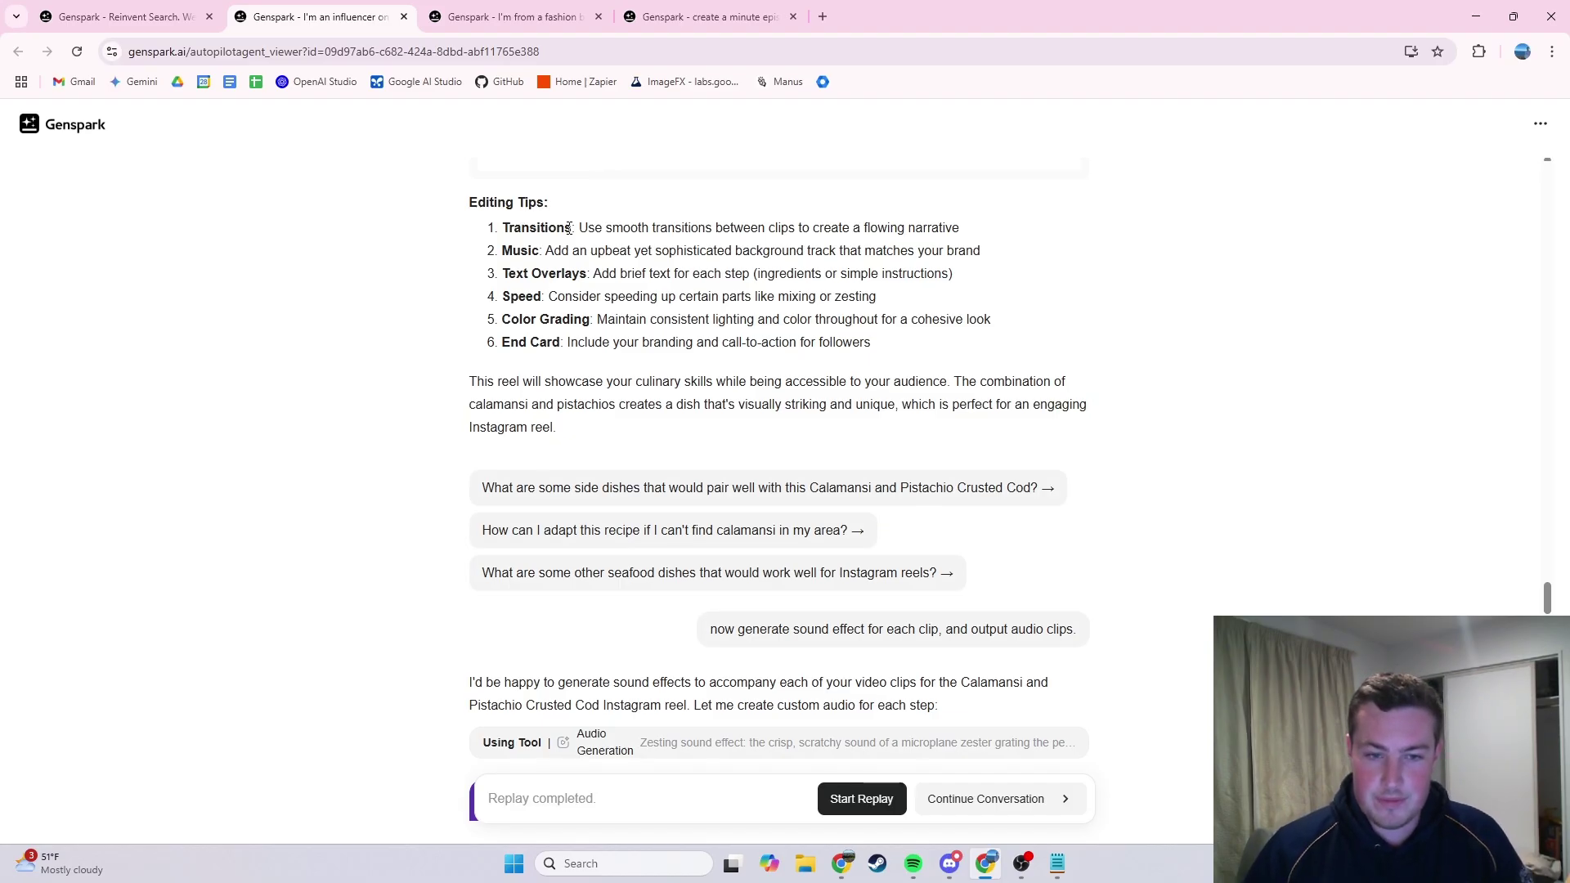
scroll(570, 228, "down", 5)
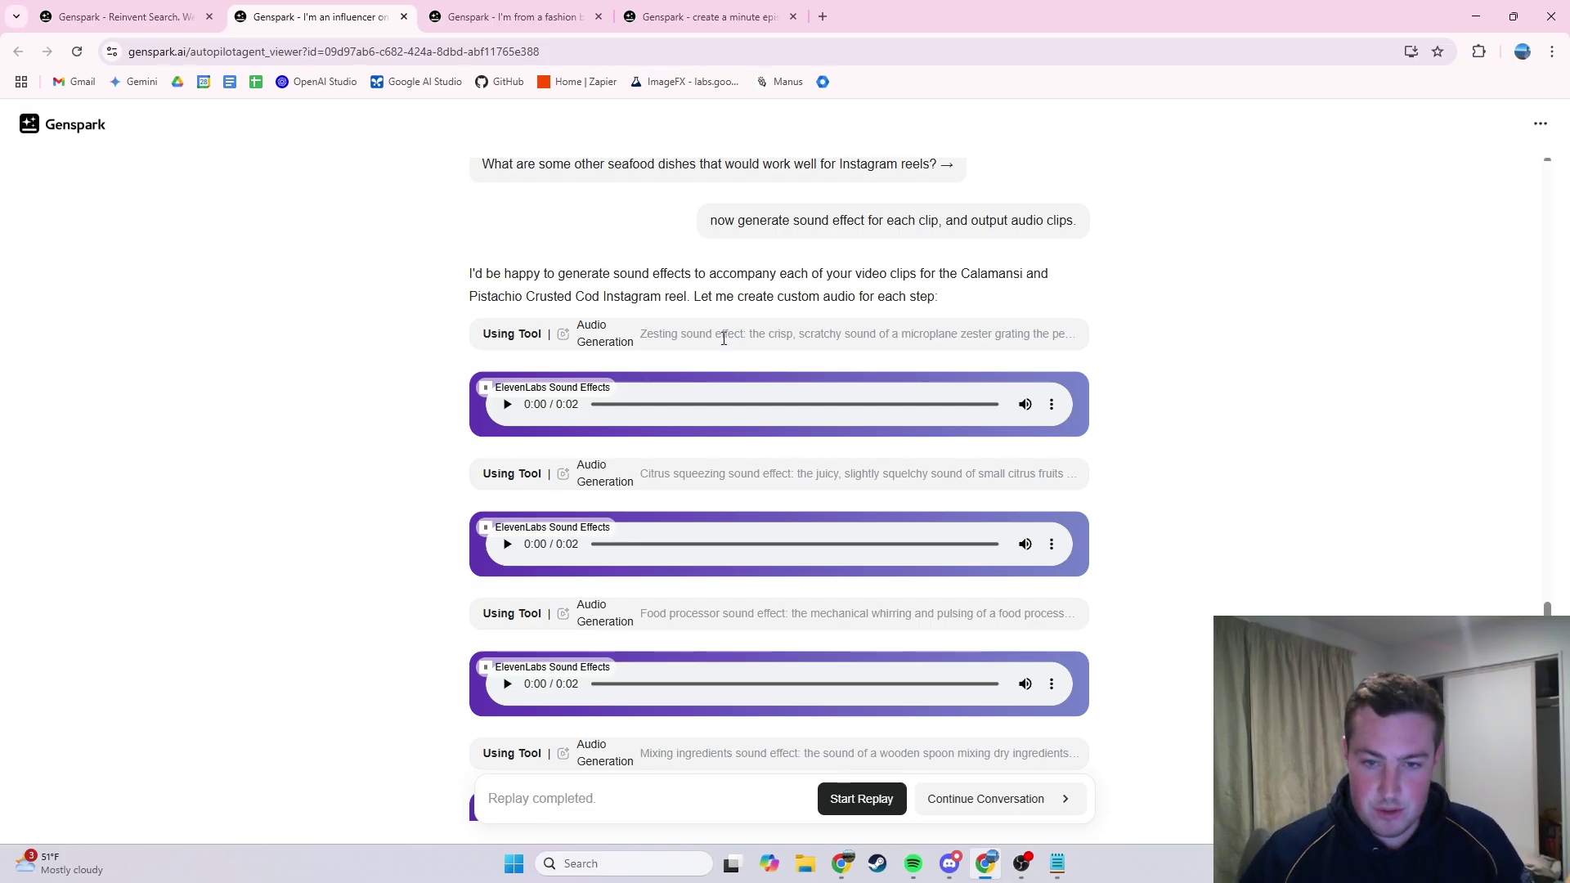
scroll(736, 327, "down", 10)
scroll(750, 323, "down", 15)
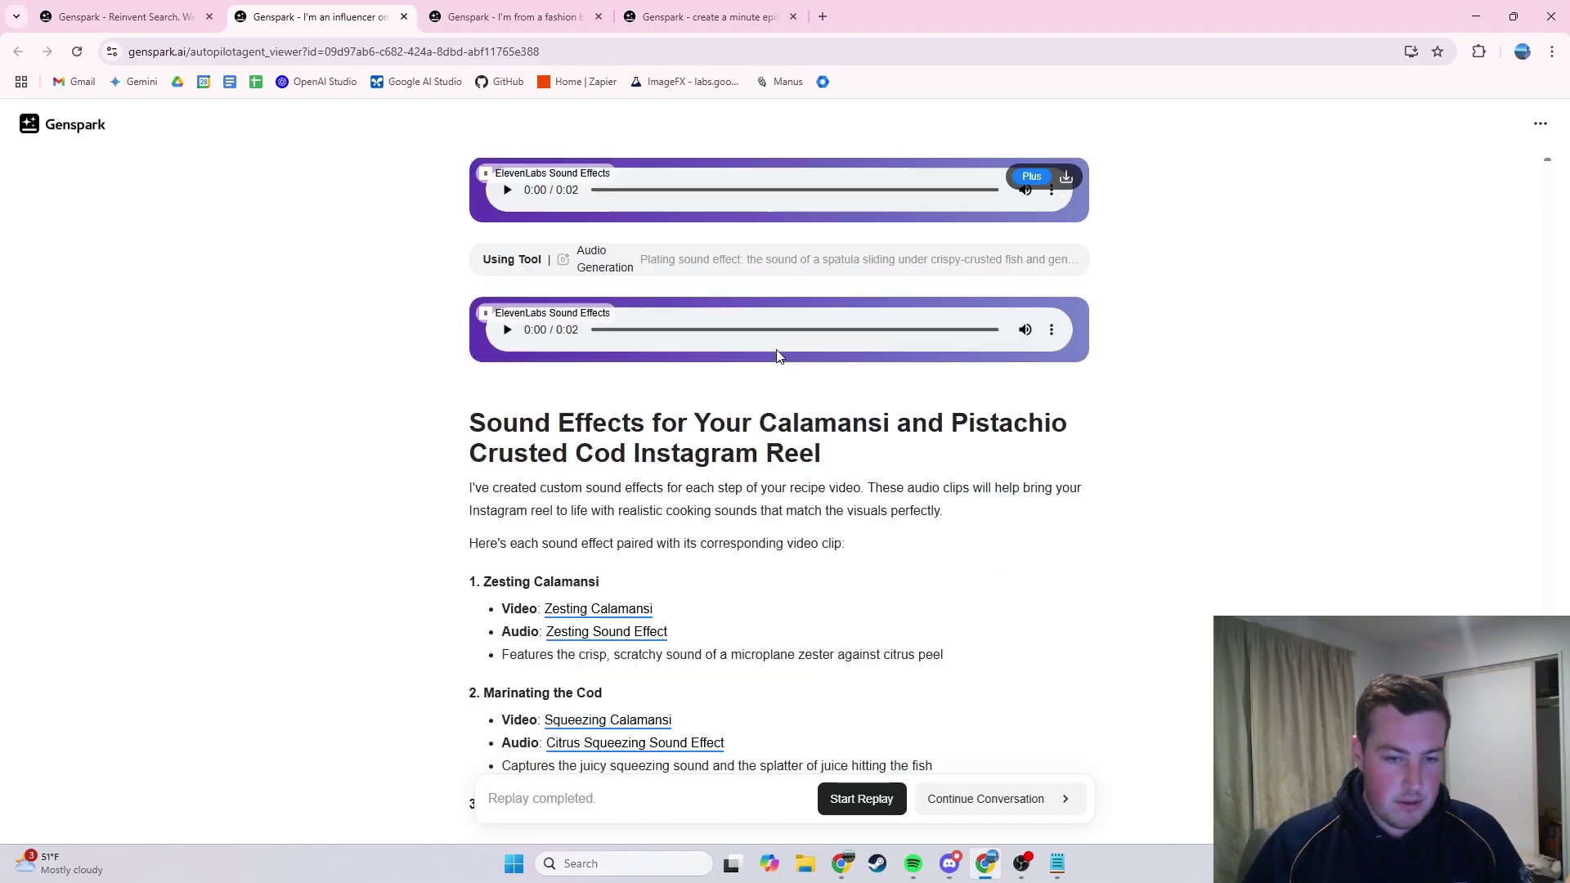
scroll(388, 445, "down", 1)
scroll(598, 315, "up", 2)
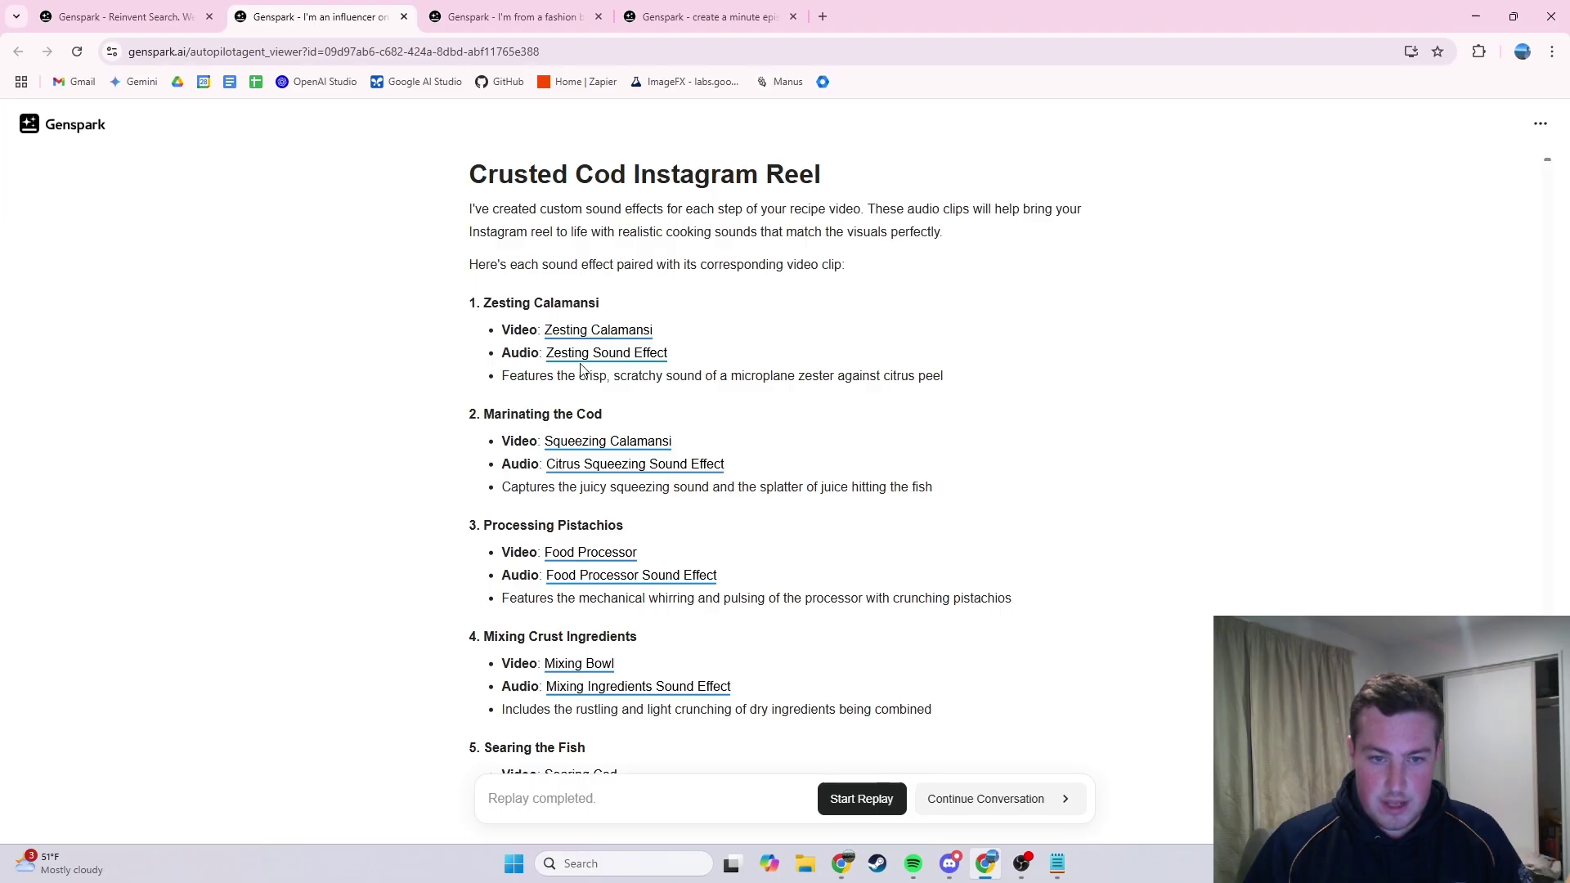
scroll(588, 362, "down", 1)
scroll(588, 362, "down", 8)
scroll(604, 357, "down", 5)
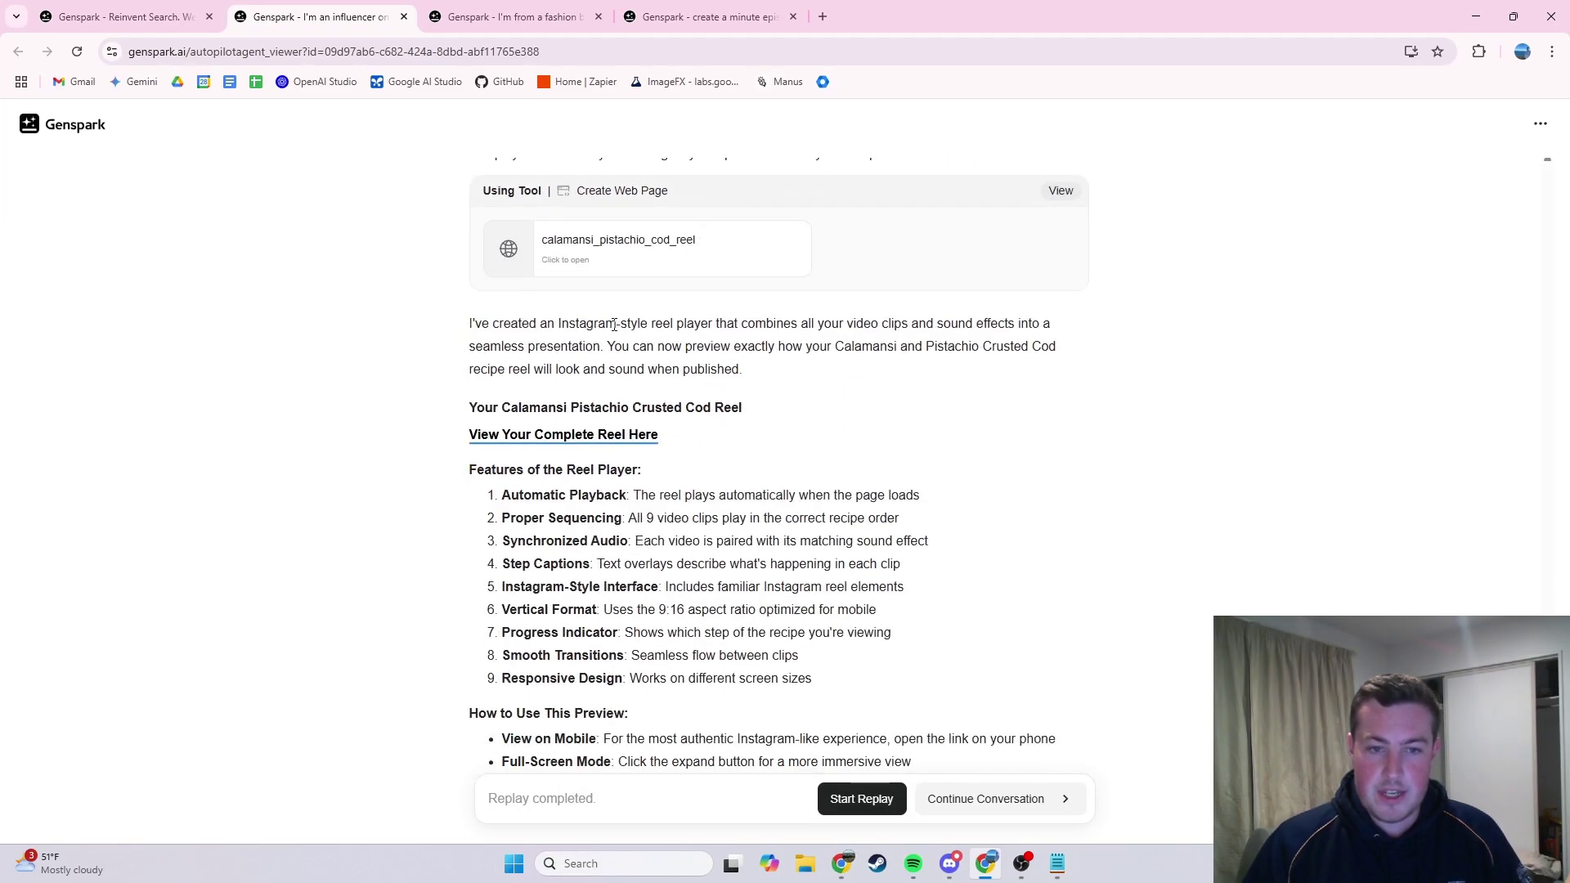
scroll(637, 316, "up", 2)
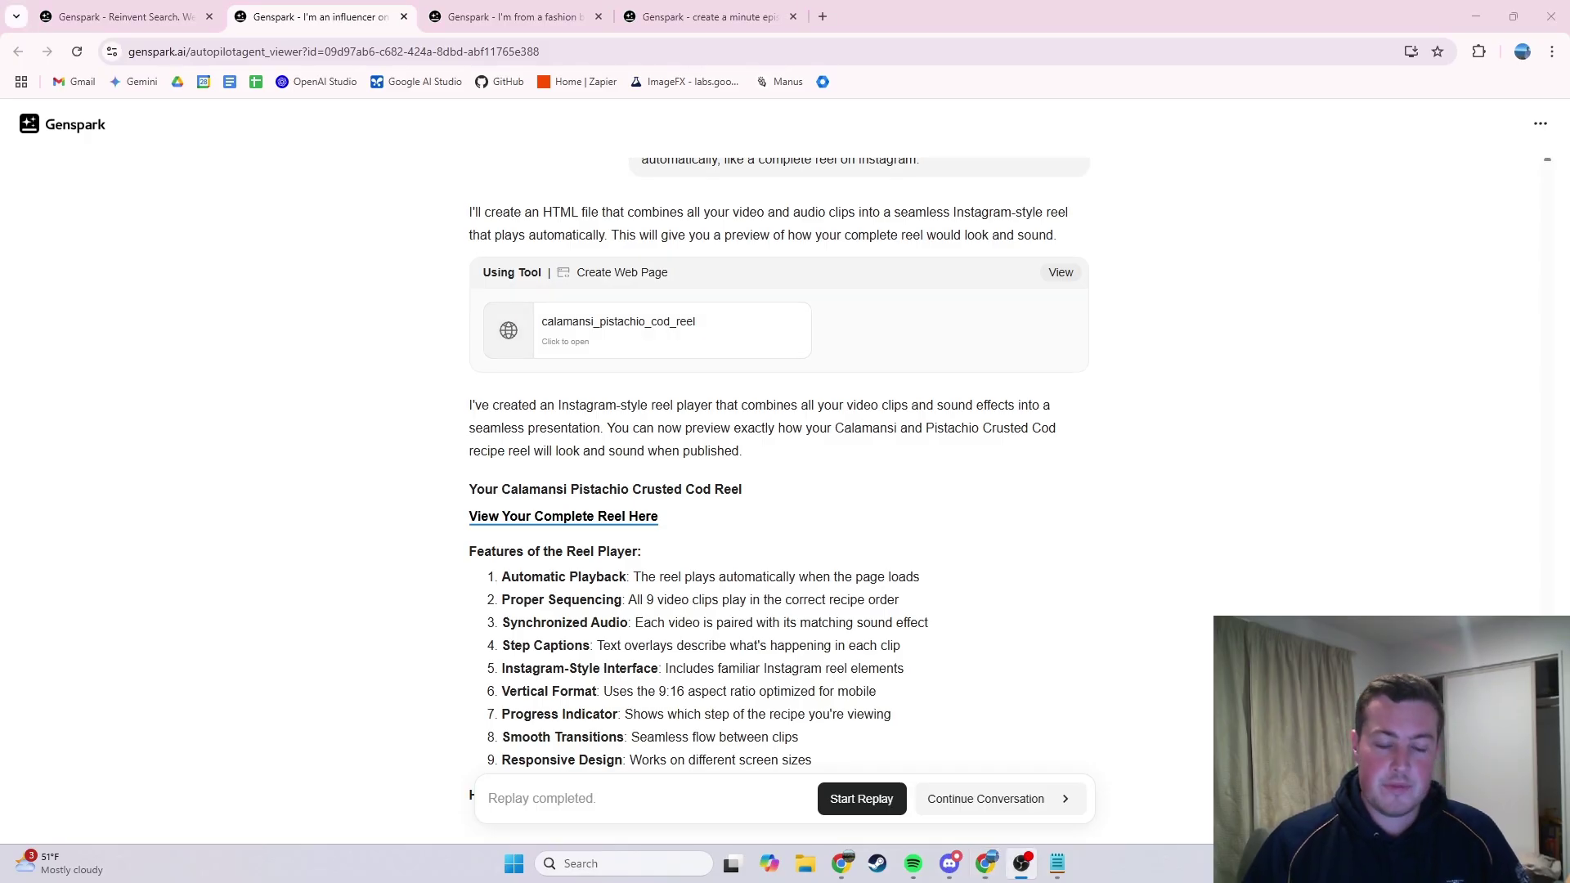
left_click(621, 315)
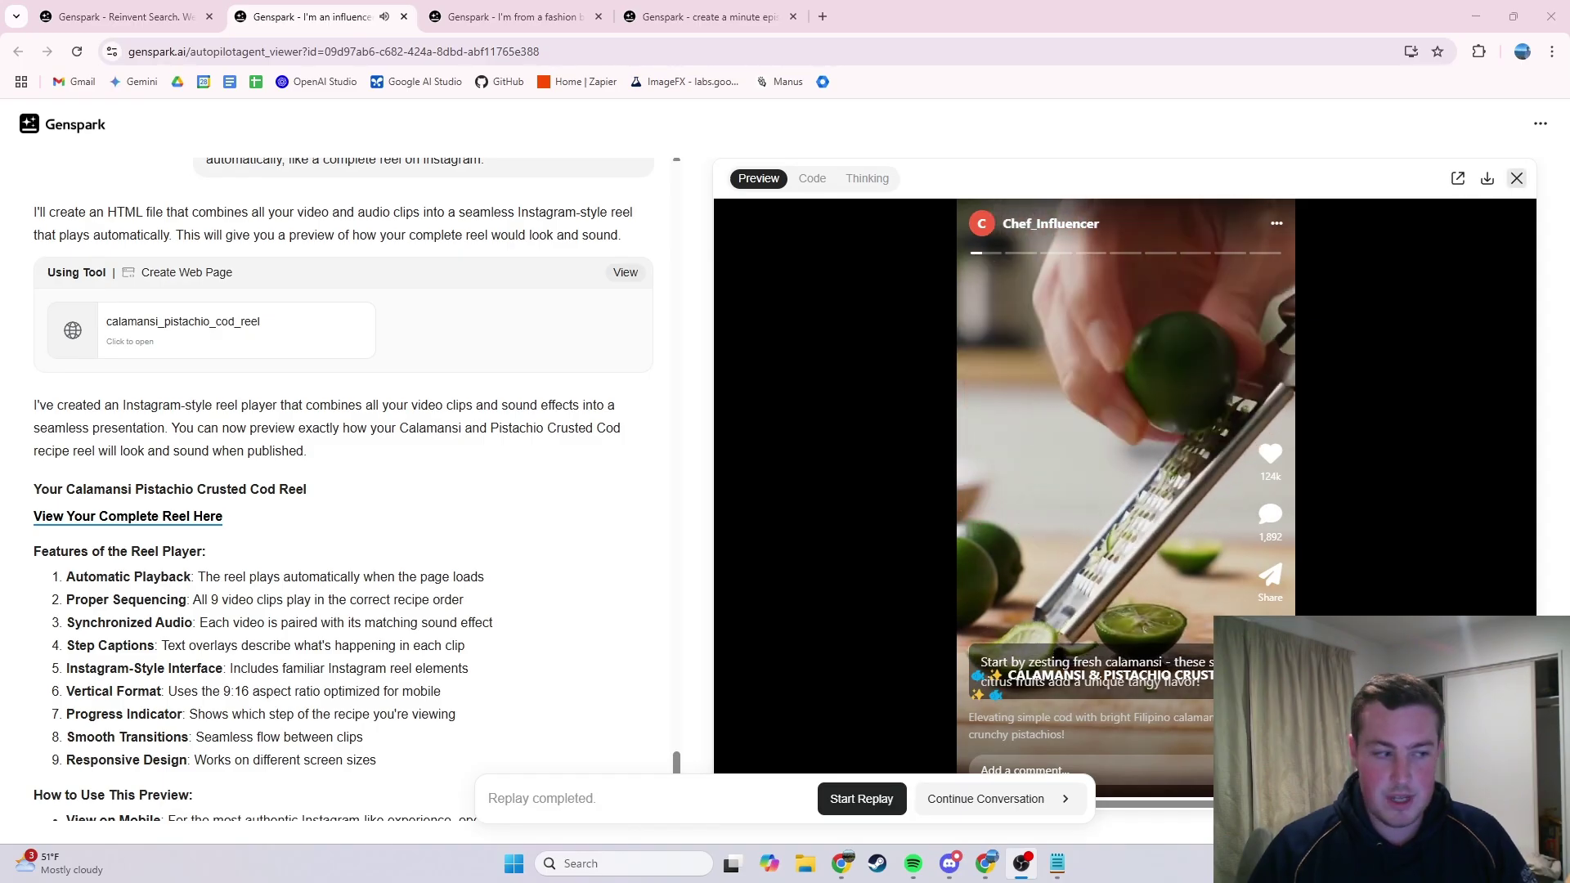
left_click(1516, 179)
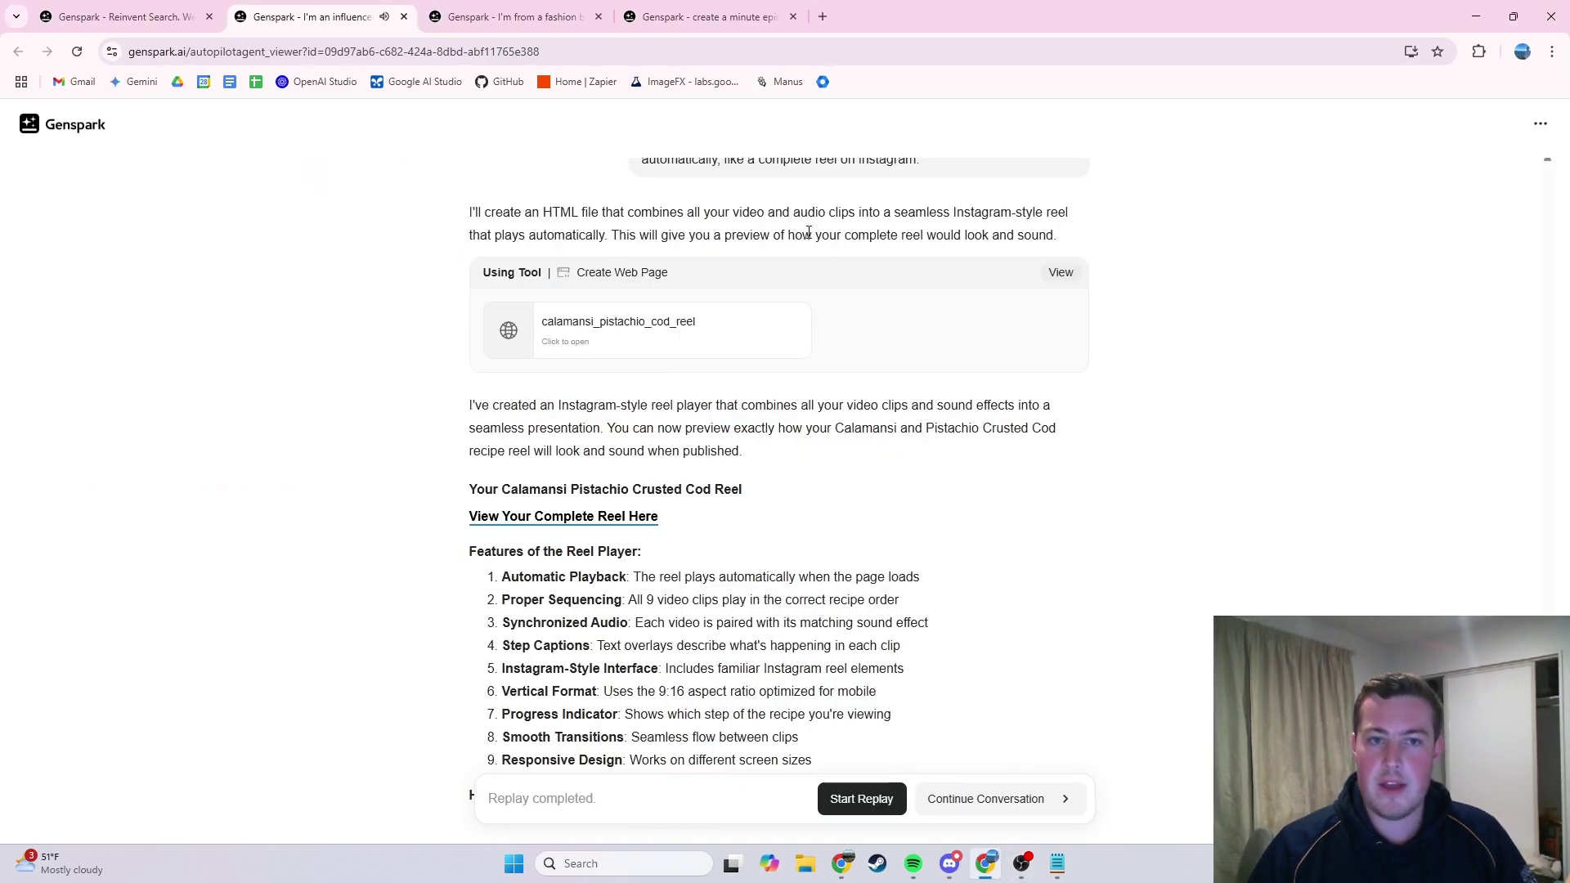
Step: Switch to the fashion-brand replay and scroll to the fashion_influencer_email_templates.html output with 10 email drafts
left_click(516, 10)
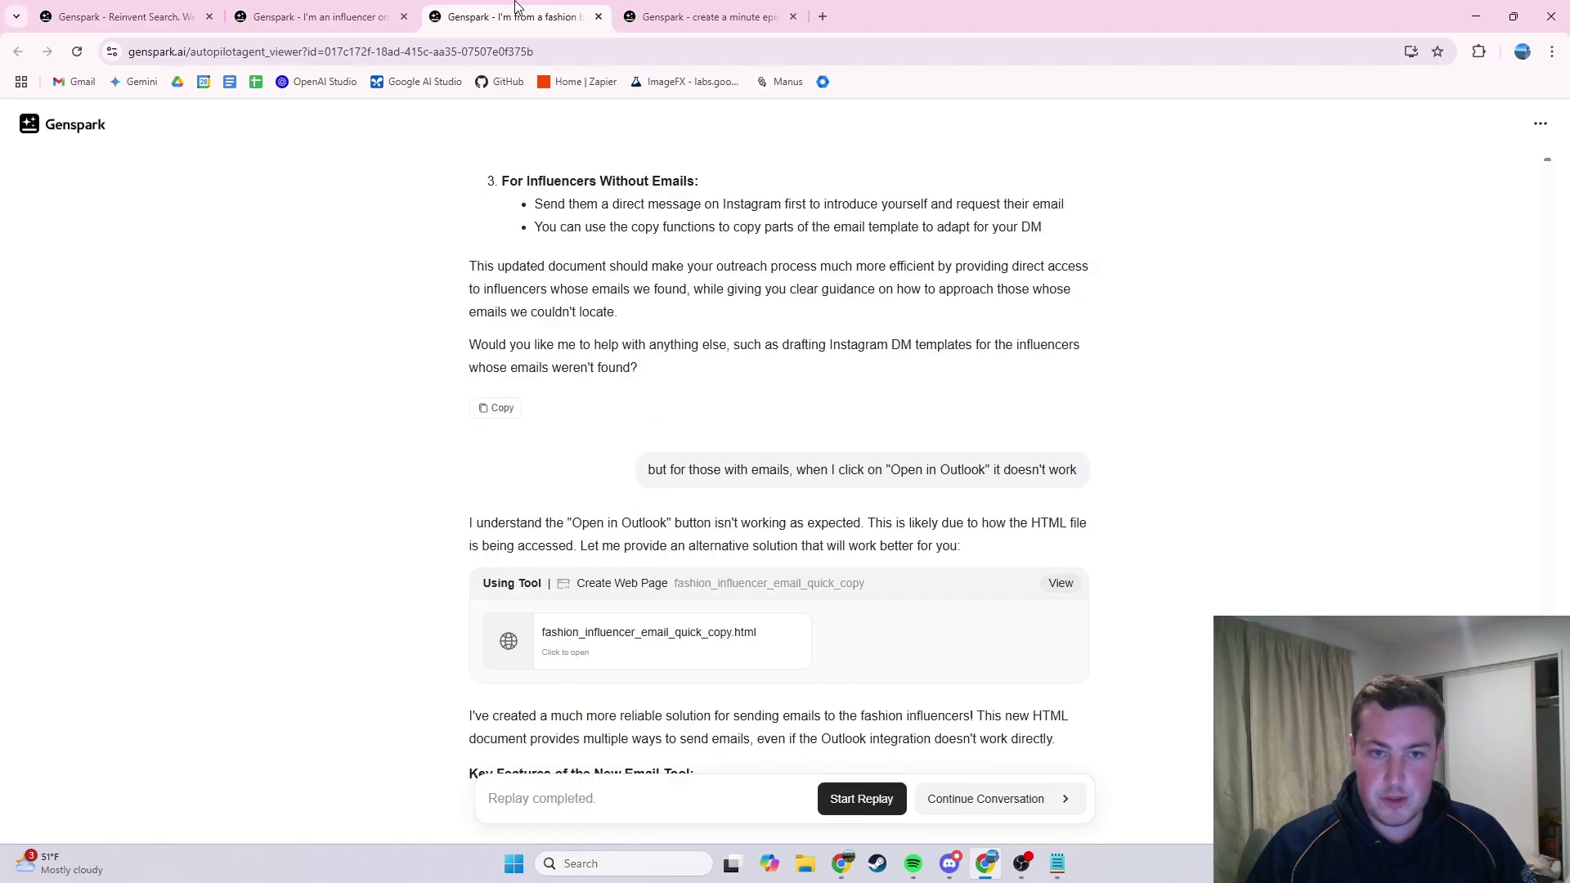
scroll(872, 393, "up", 20)
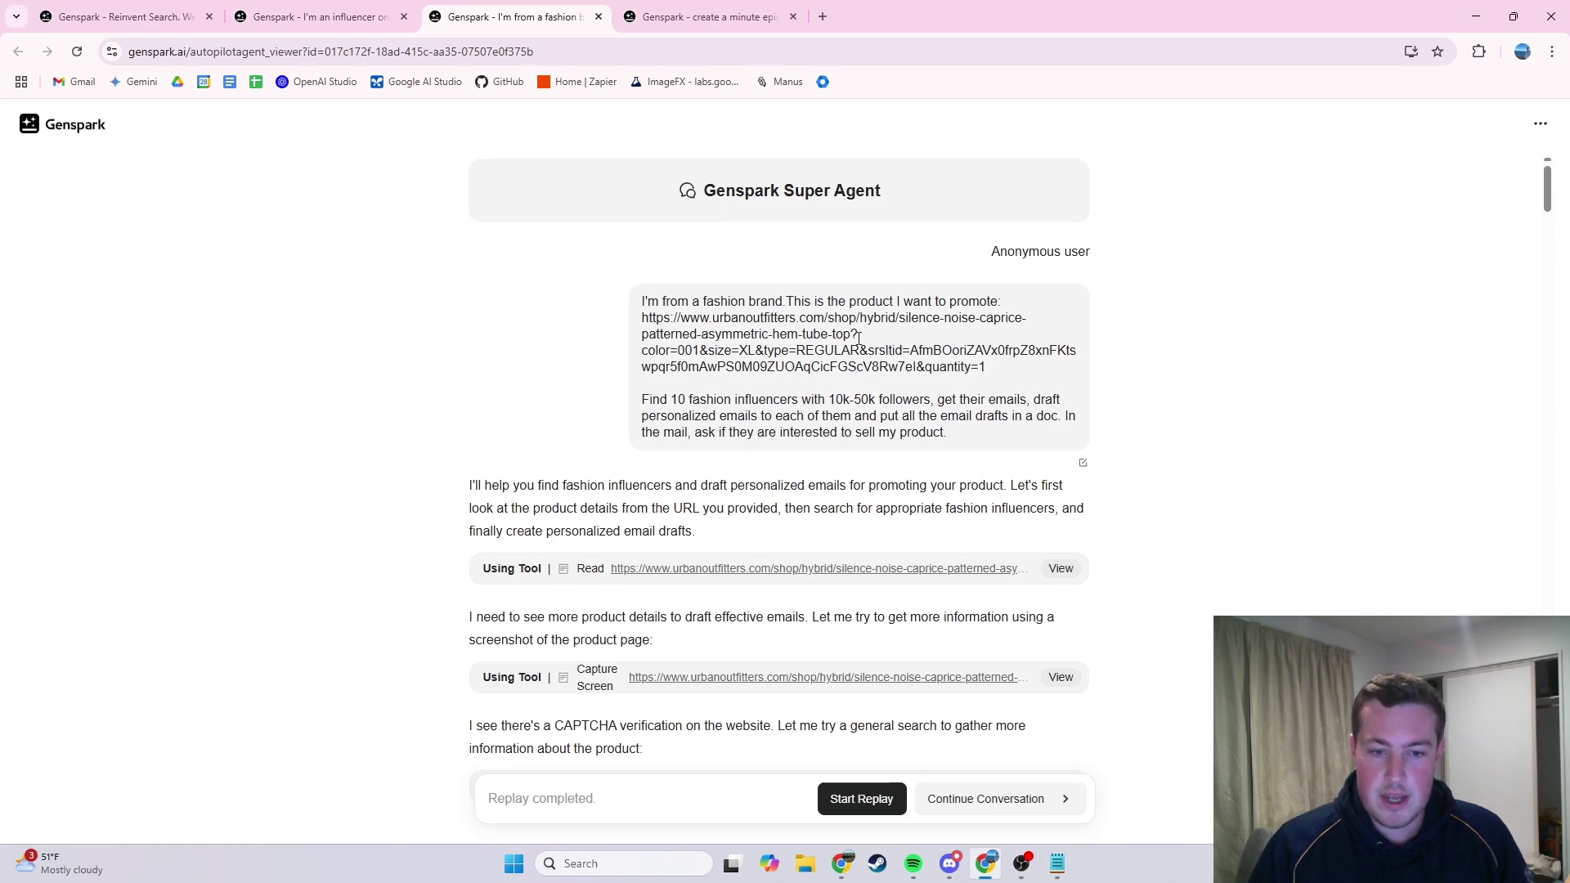
scroll(792, 337, "down", 2)
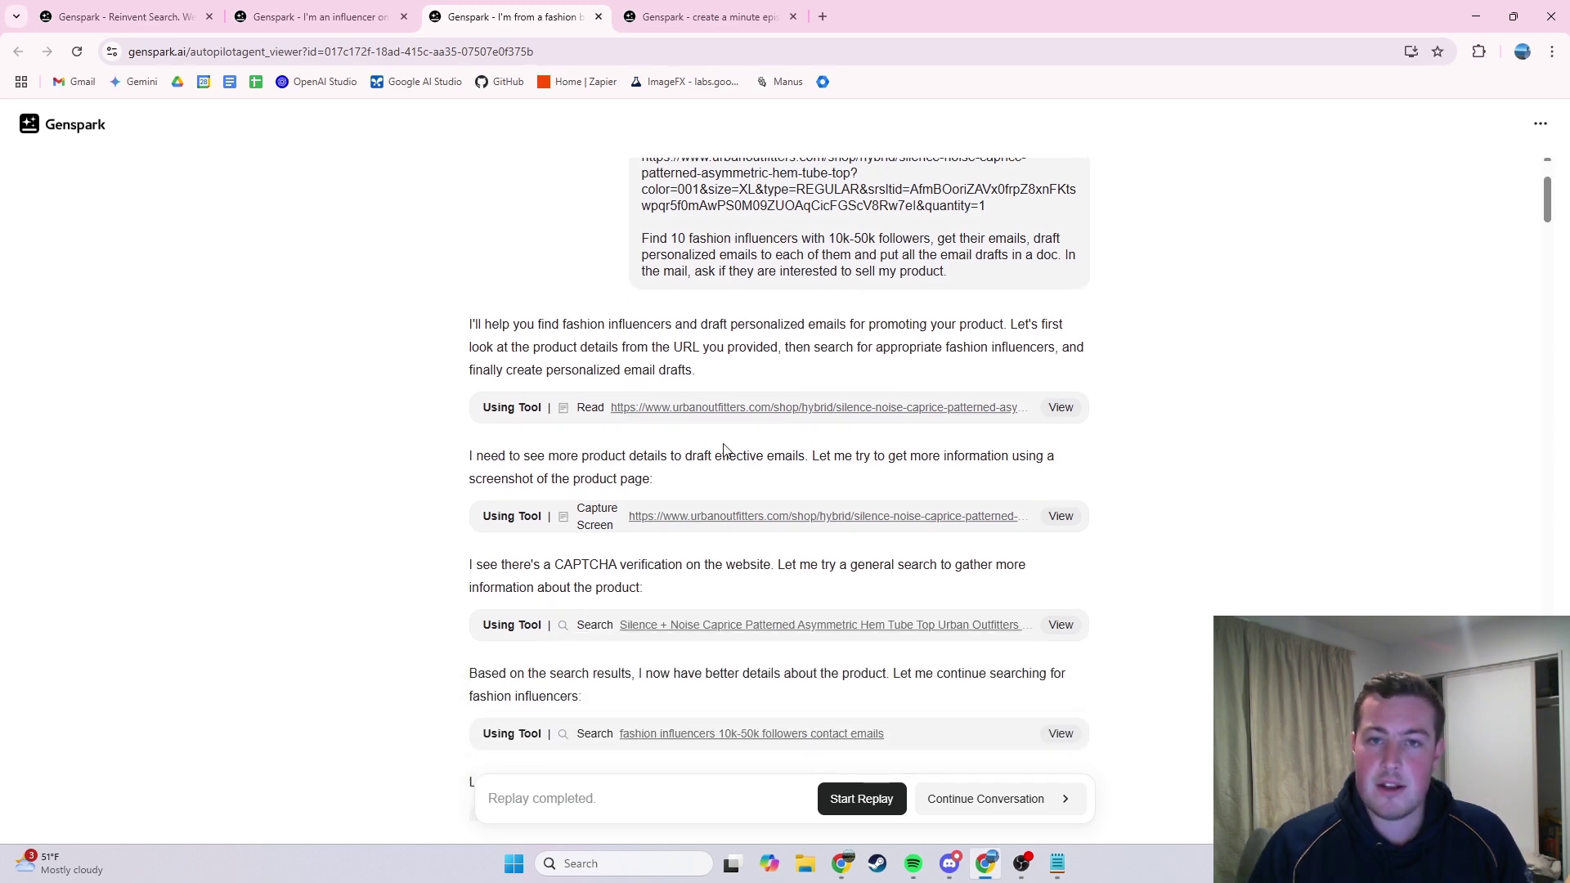
scroll(722, 446, "down", 5)
scroll(551, 335, "up", 2)
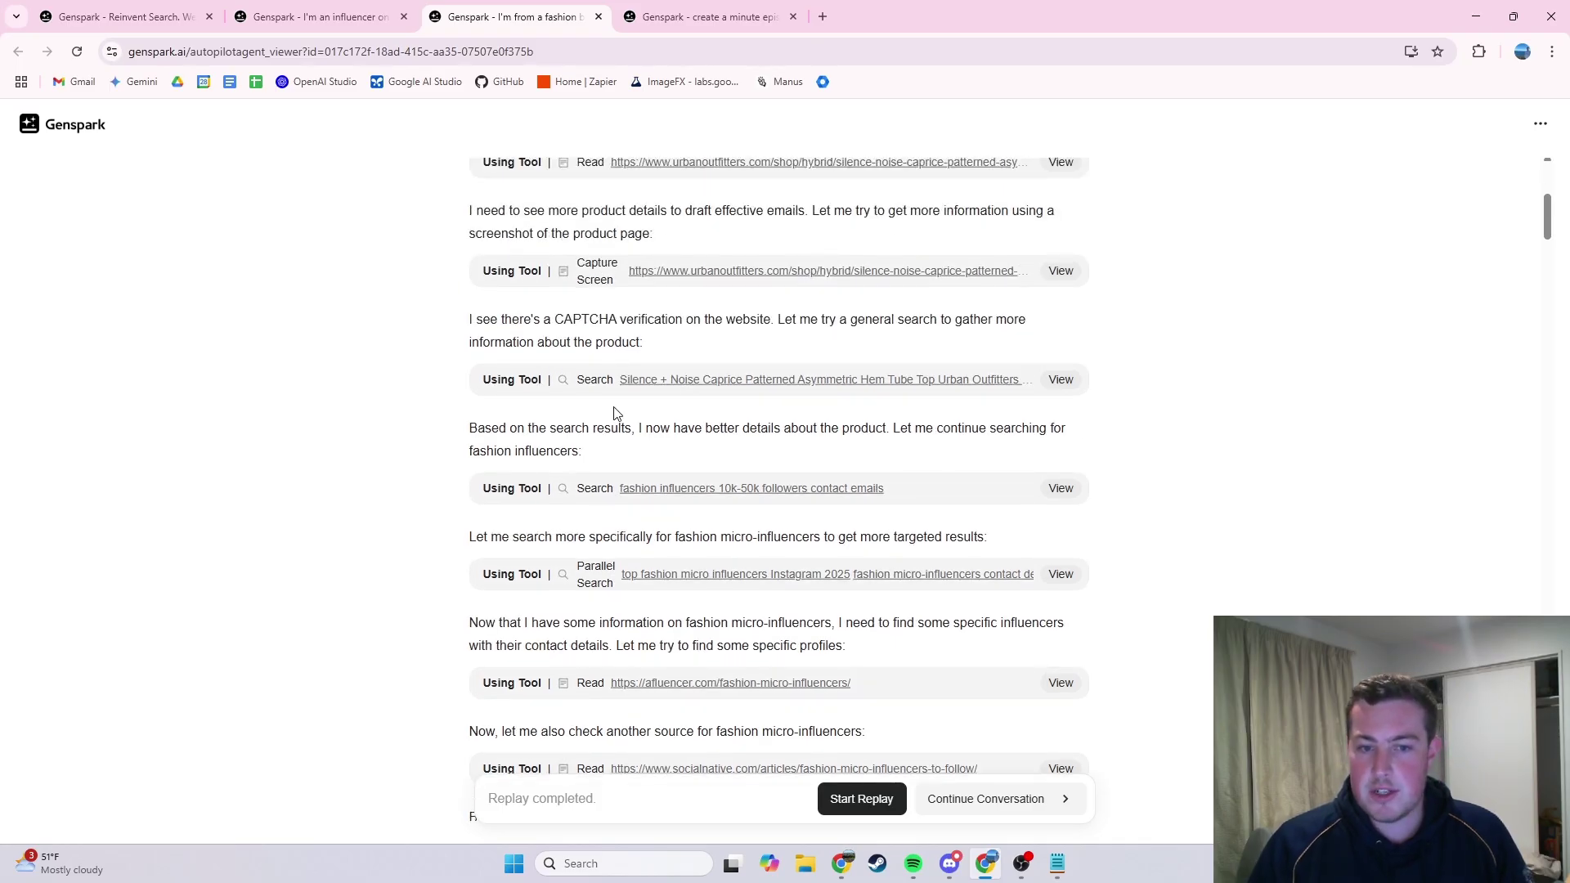
scroll(629, 396, "down", 4)
scroll(629, 396, "down", 6)
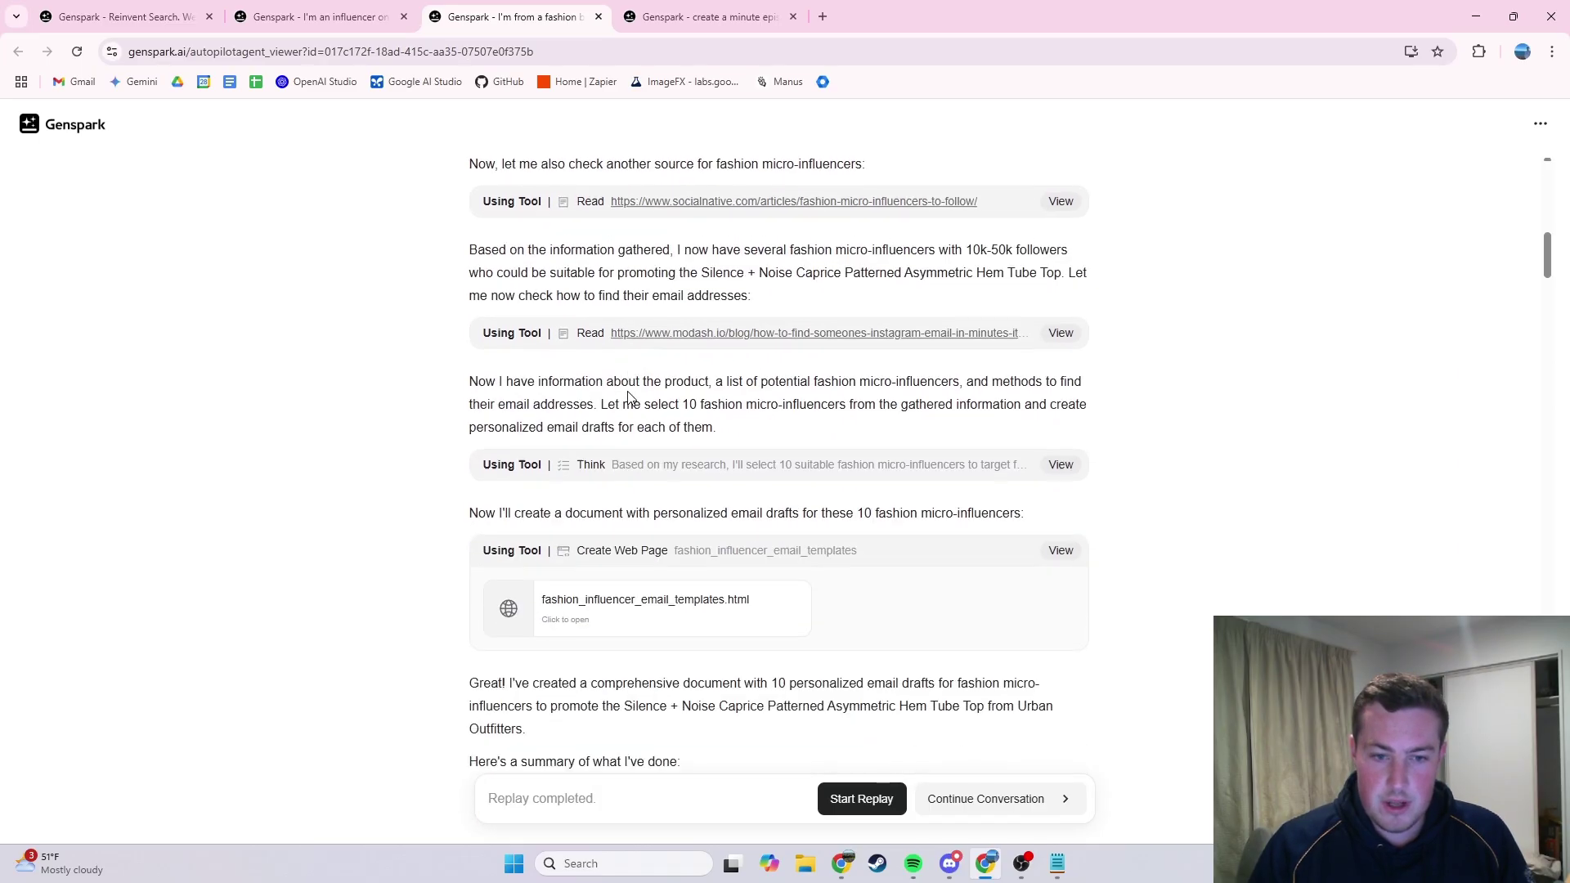
left_click(645, 357)
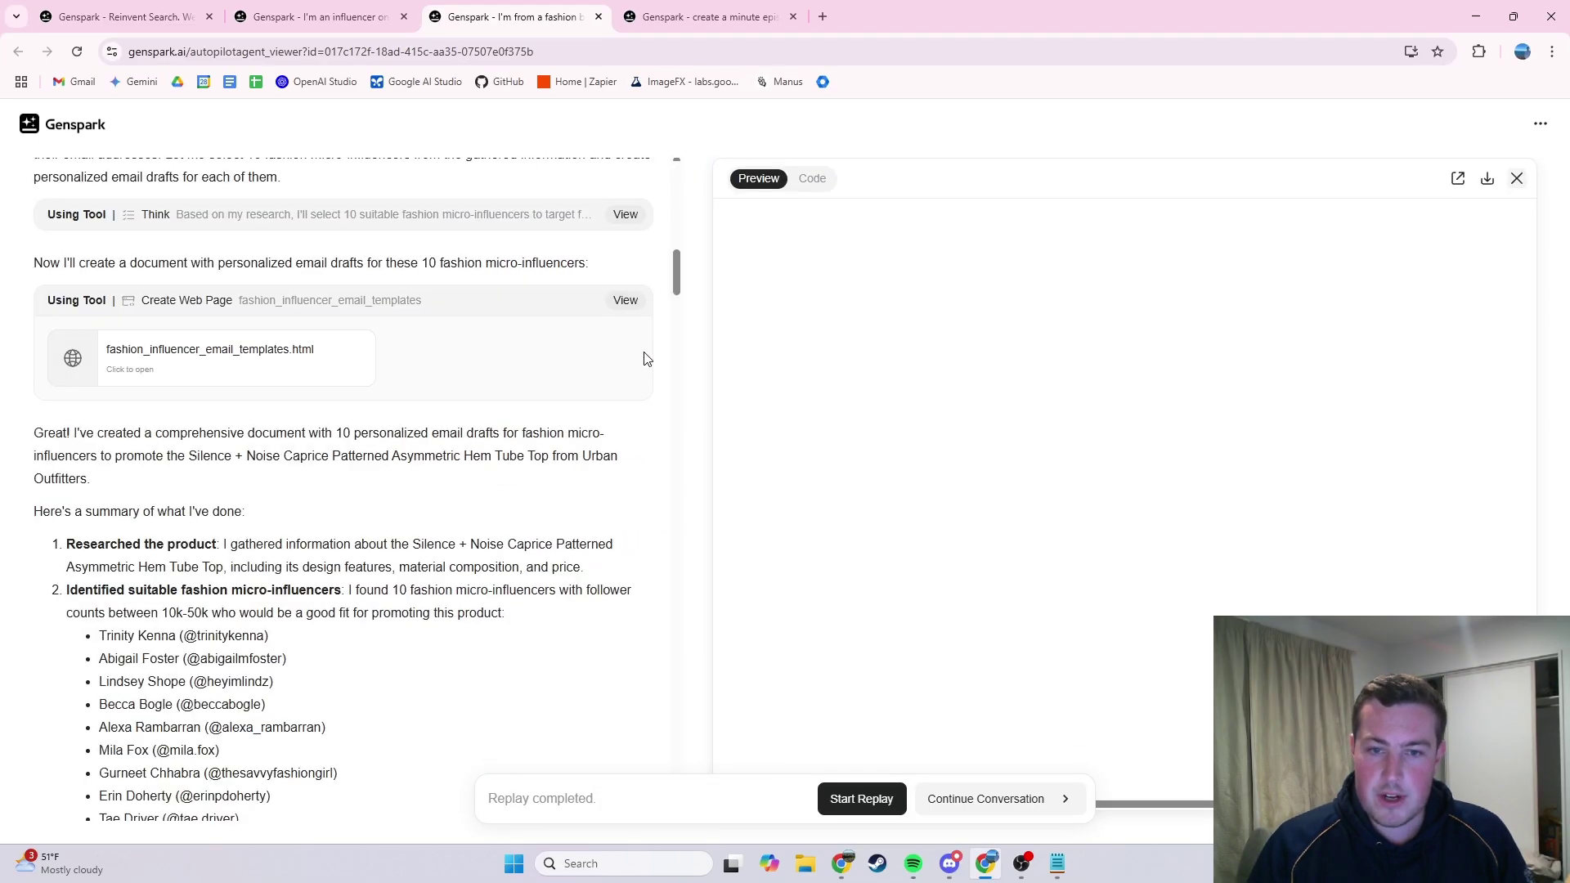
scroll(523, 337, "down", 1)
scroll(894, 396, "down", 10)
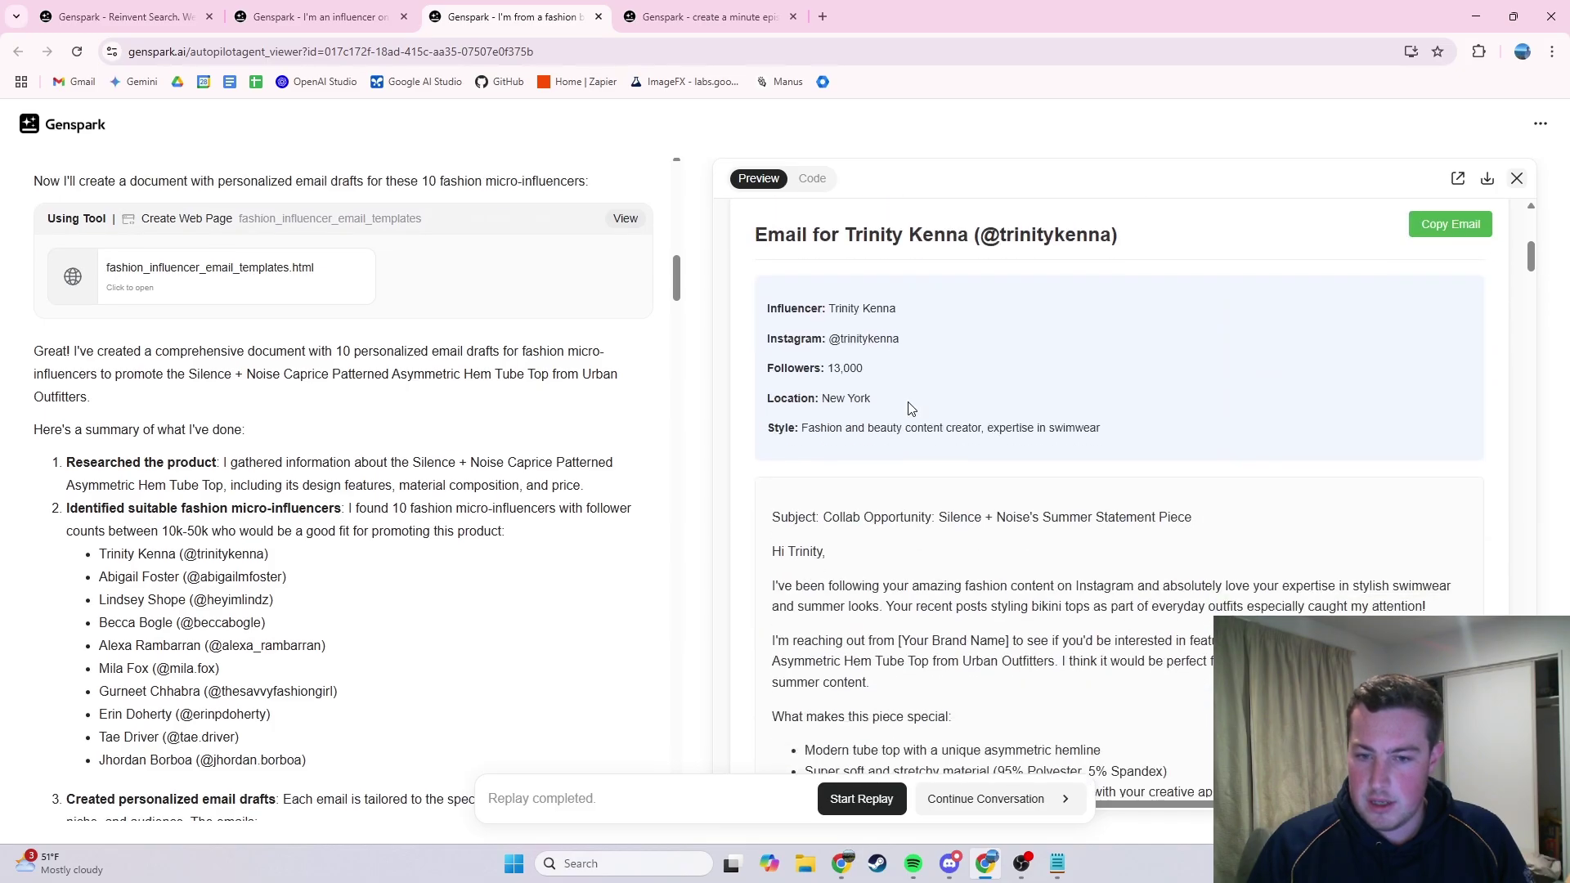
scroll(895, 395, "down", 3)
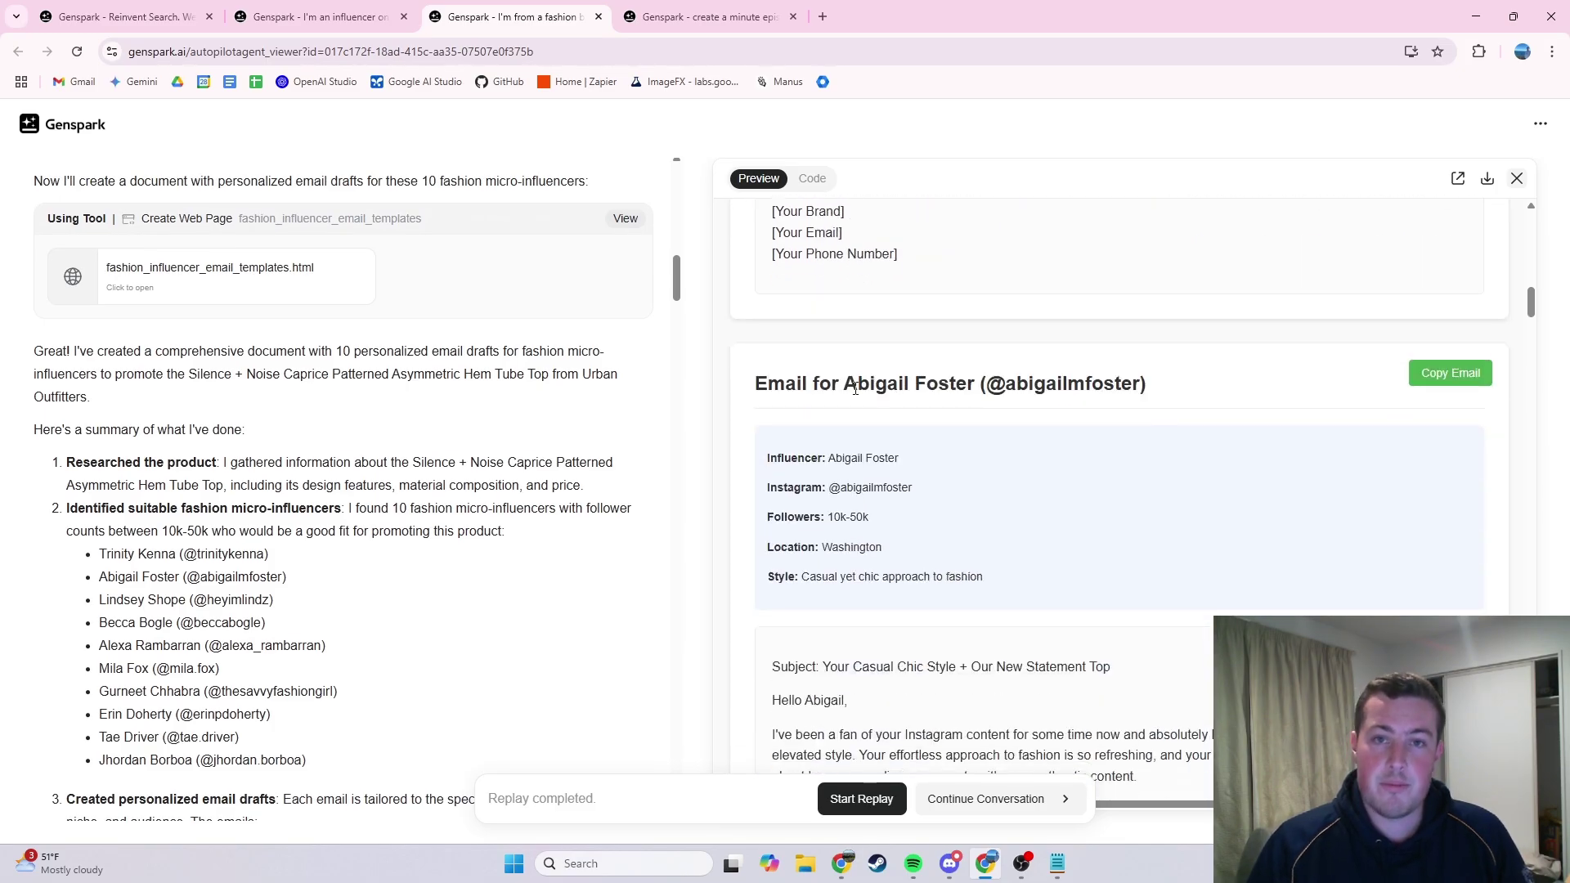
scroll(353, 348, "down", 15)
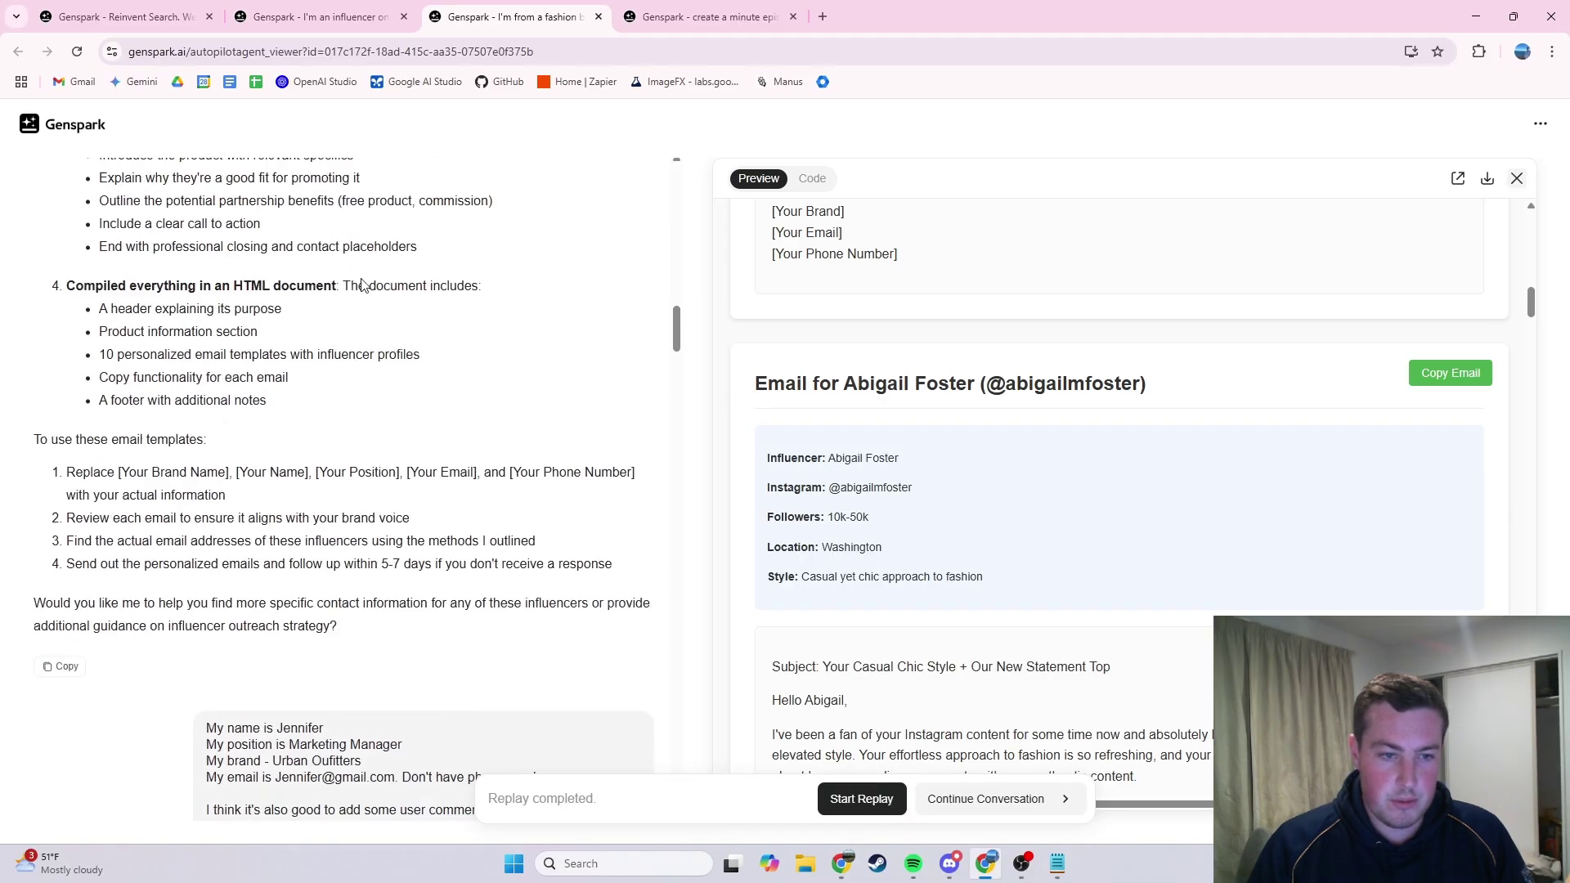
scroll(378, 268, "down", 20)
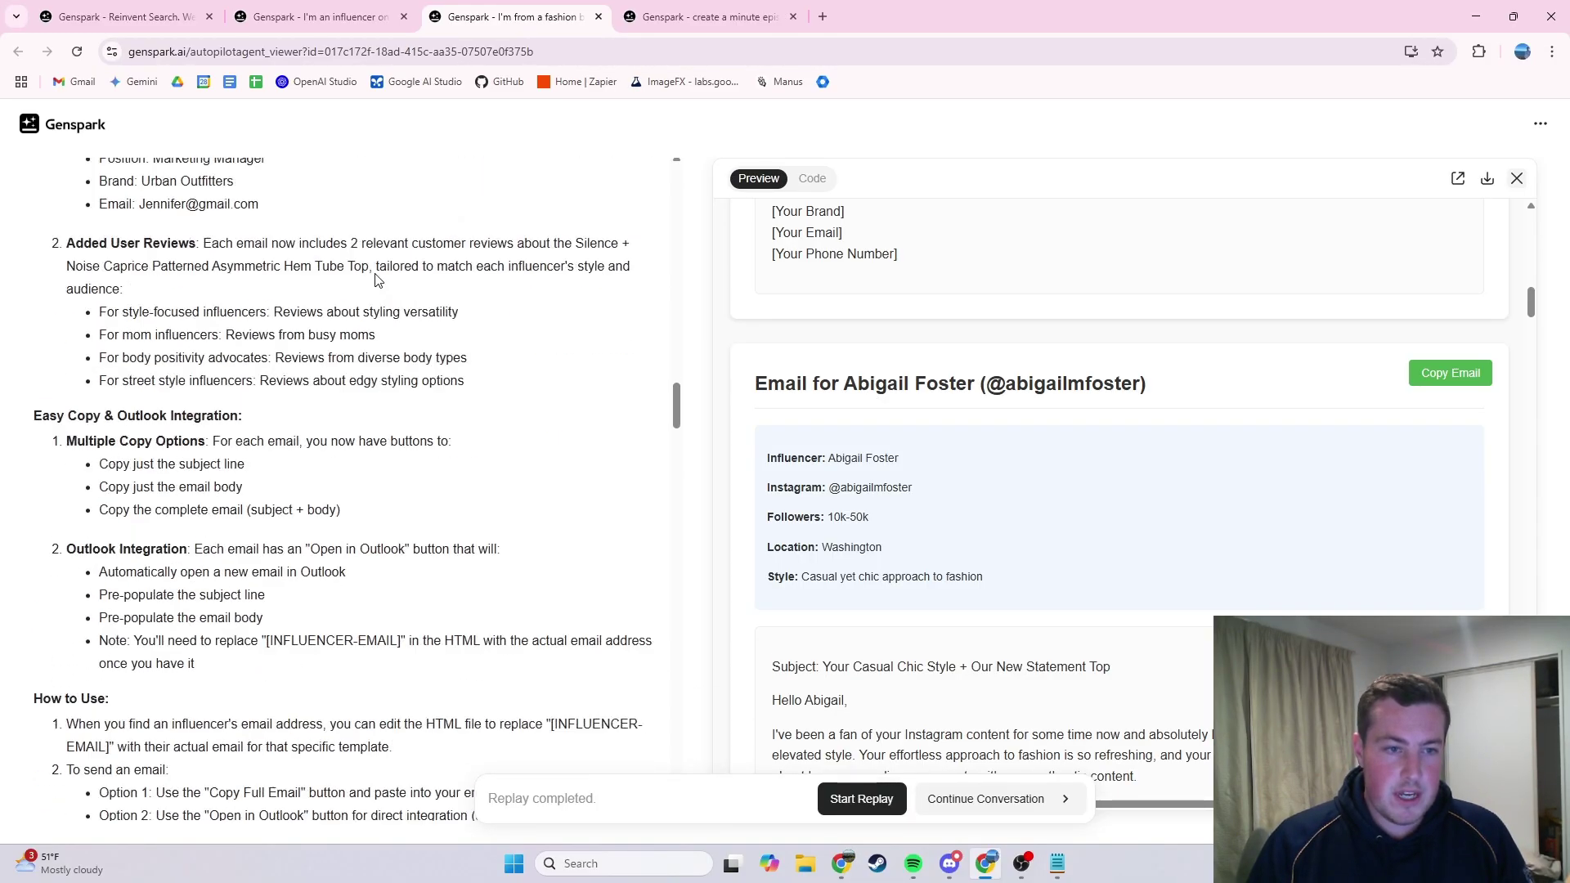
scroll(379, 278, "down", 20)
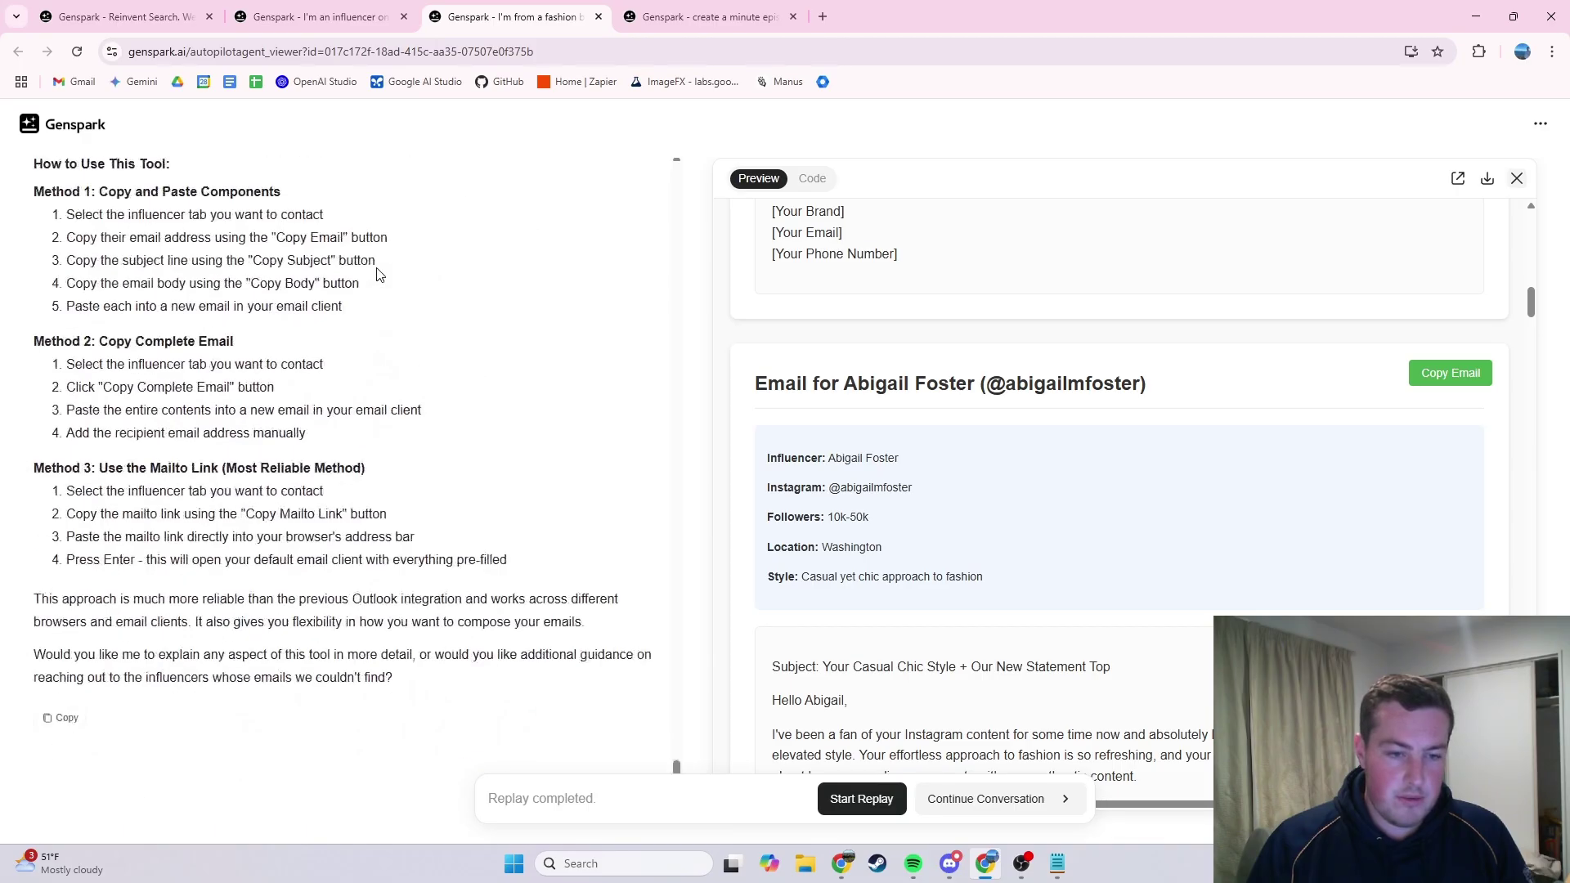
scroll(379, 281, "up", 16)
scroll(414, 404, "down", 2)
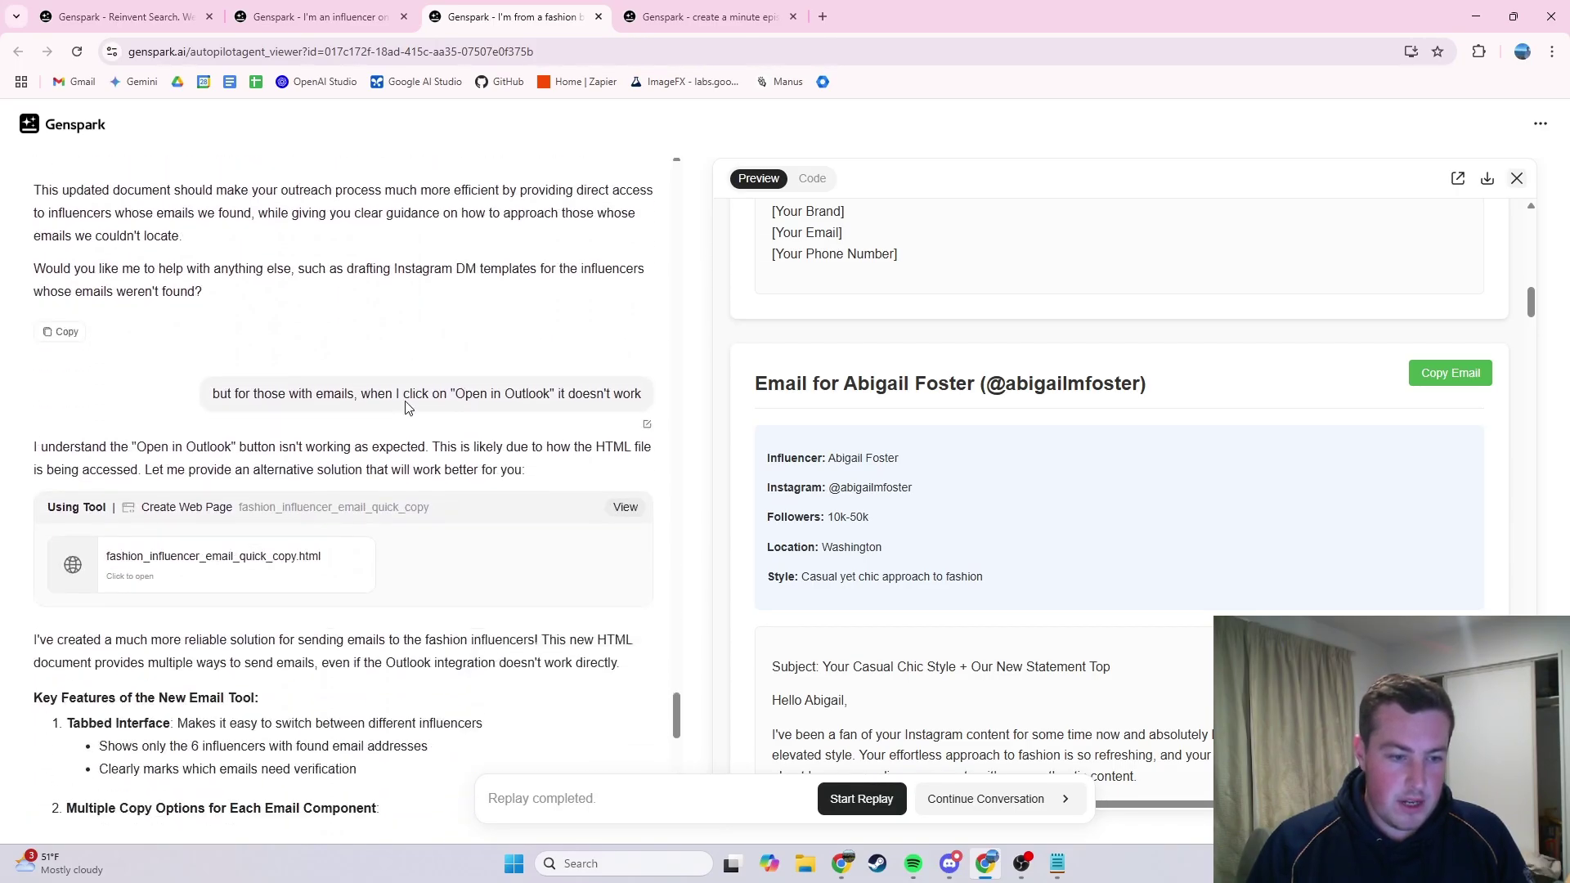
Step: Preview fashion_influencer_email_quick_copy.html, reviewing its subject and body fields, mailto link and usage tips
left_click(281, 557)
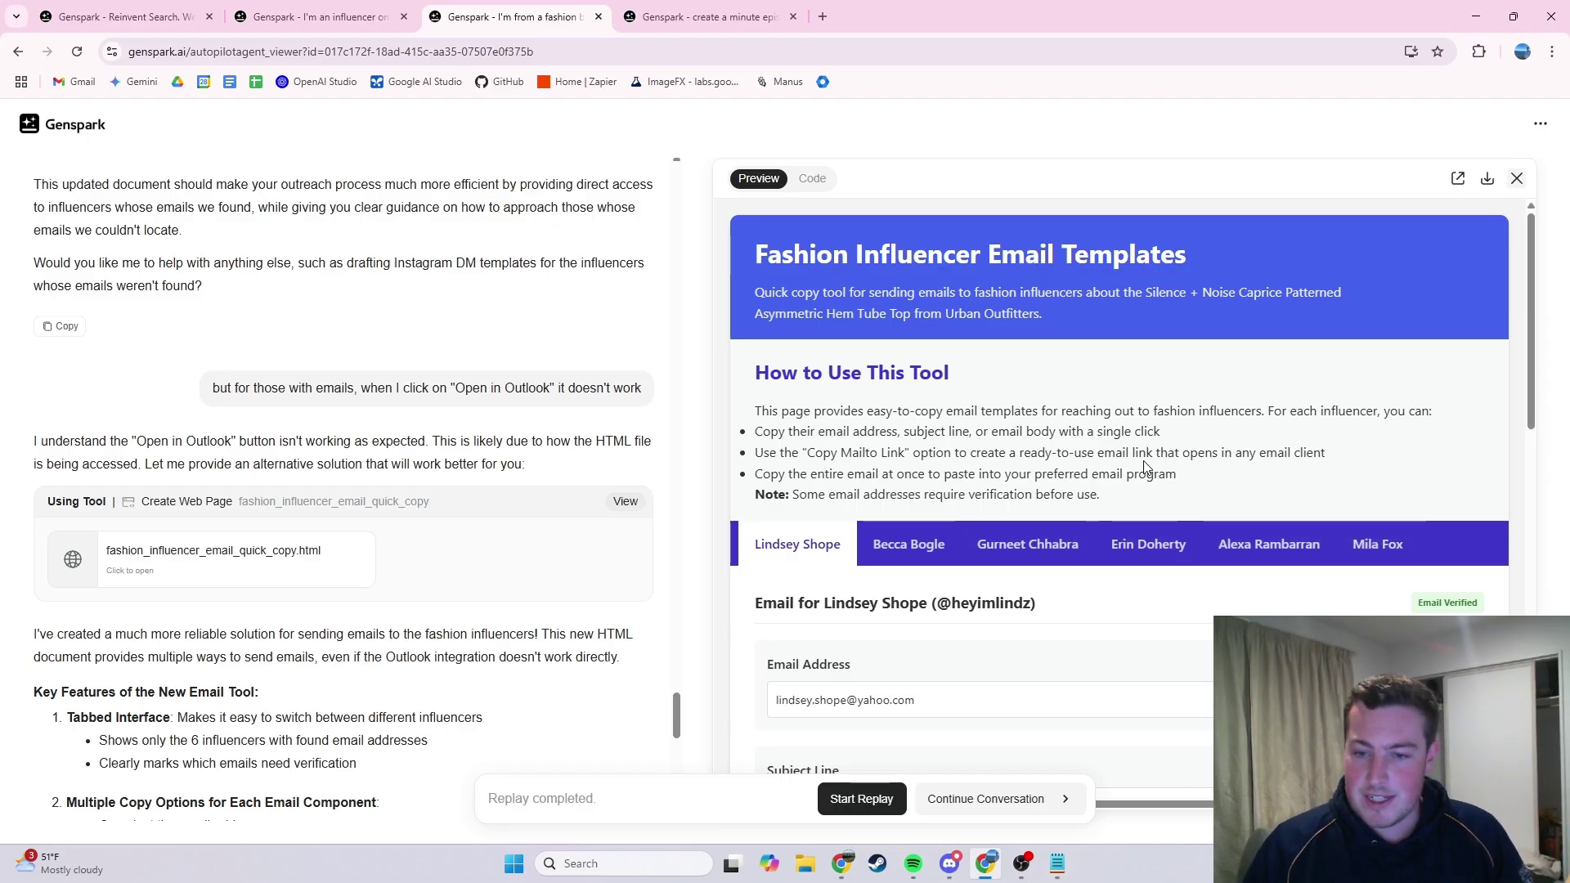
scroll(1147, 469, "down", 2)
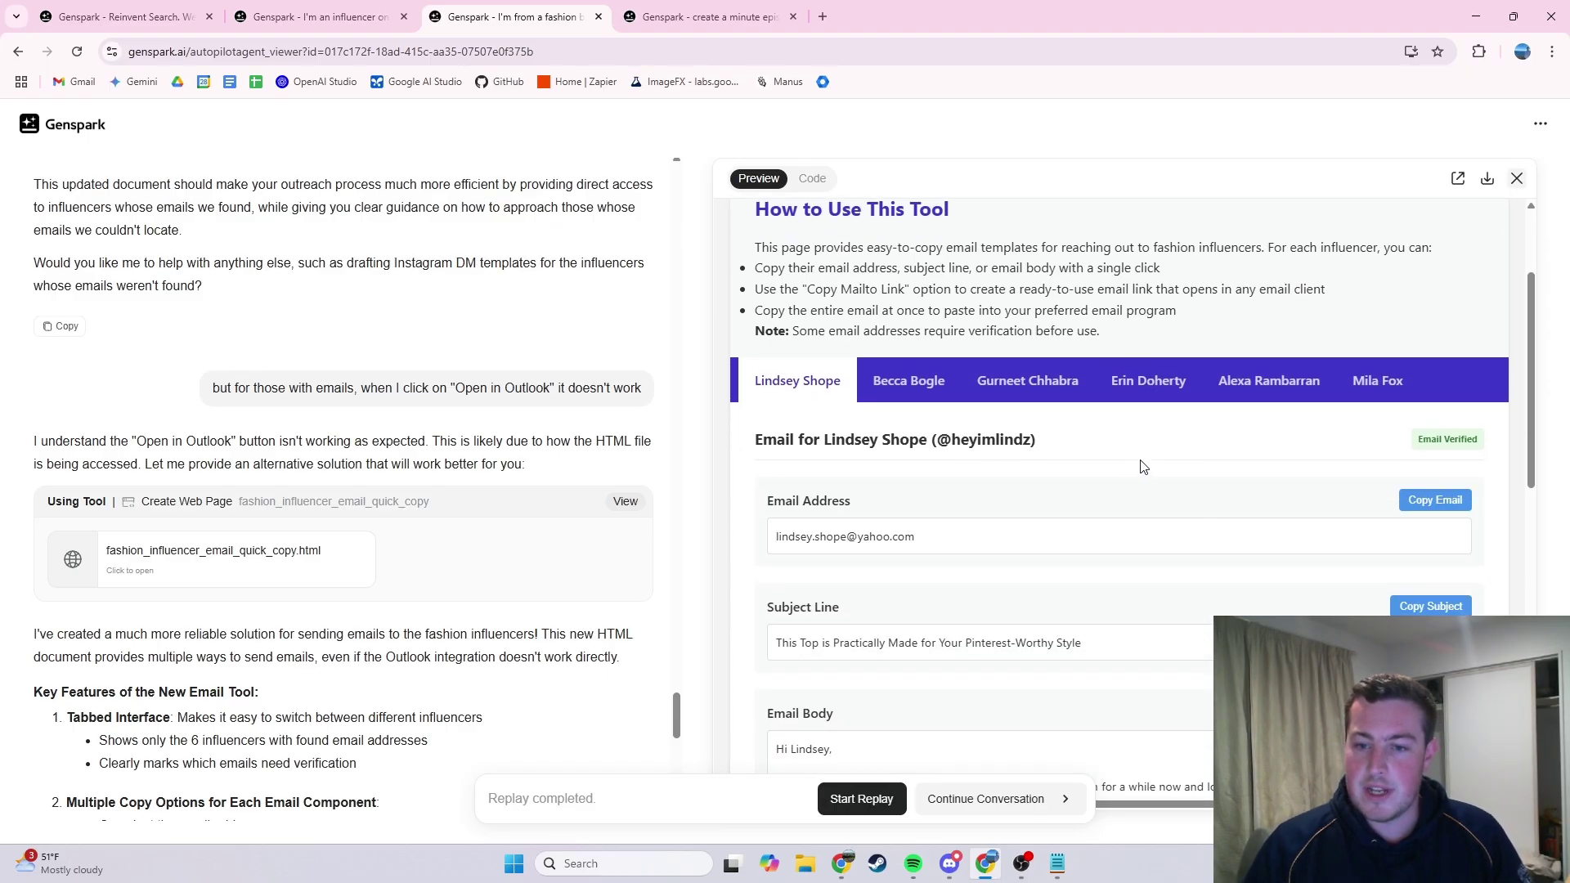
scroll(1145, 462, "down", 2)
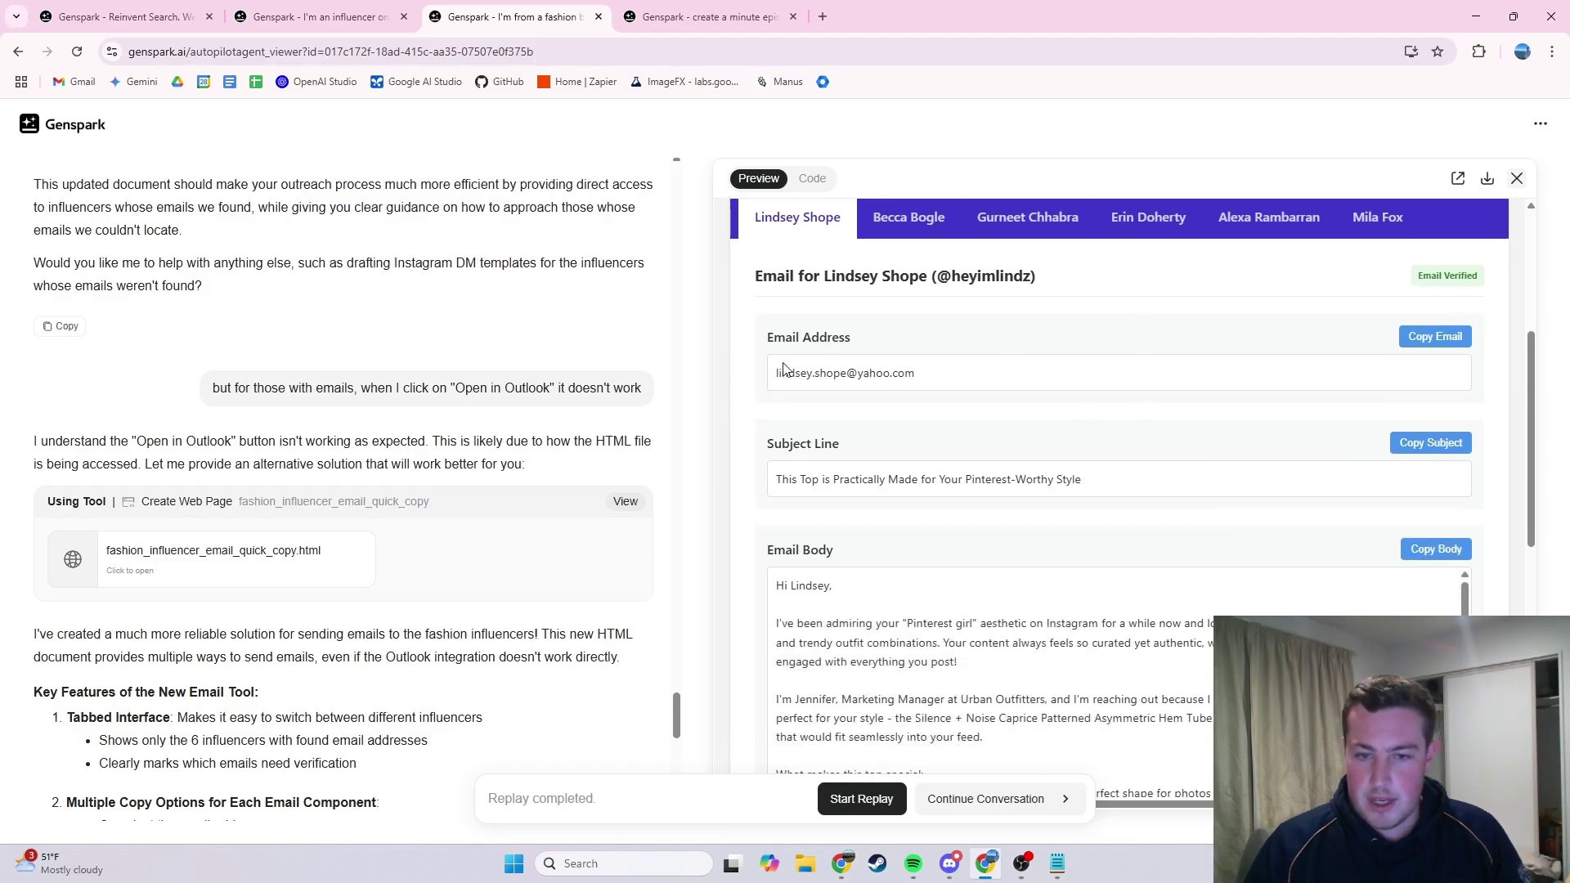
scroll(946, 466, "down", 2)
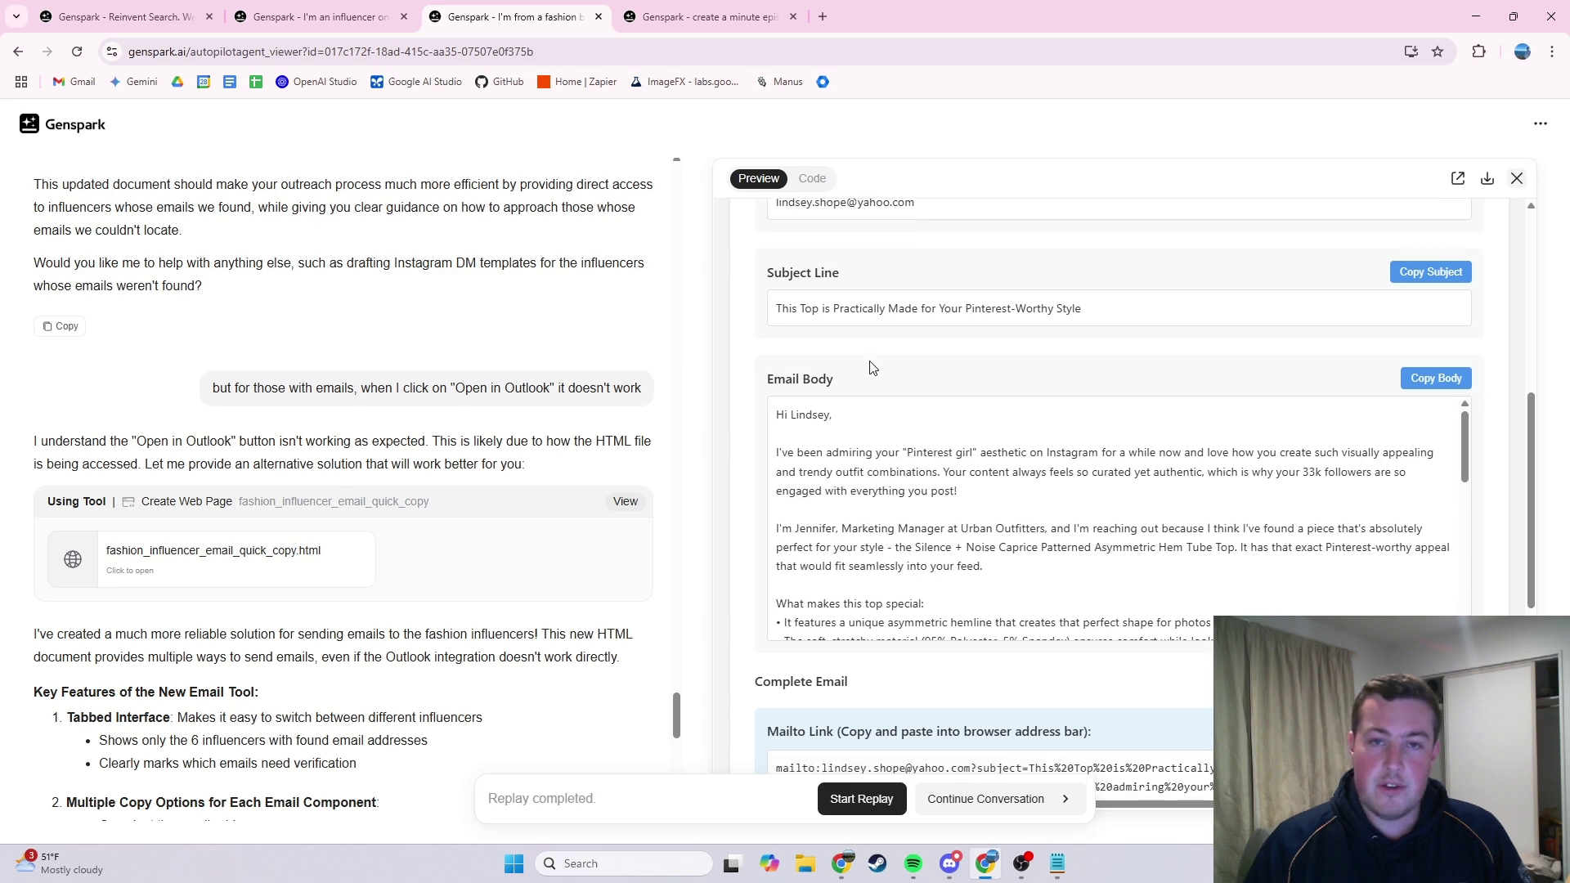
scroll(973, 442, "down", 2)
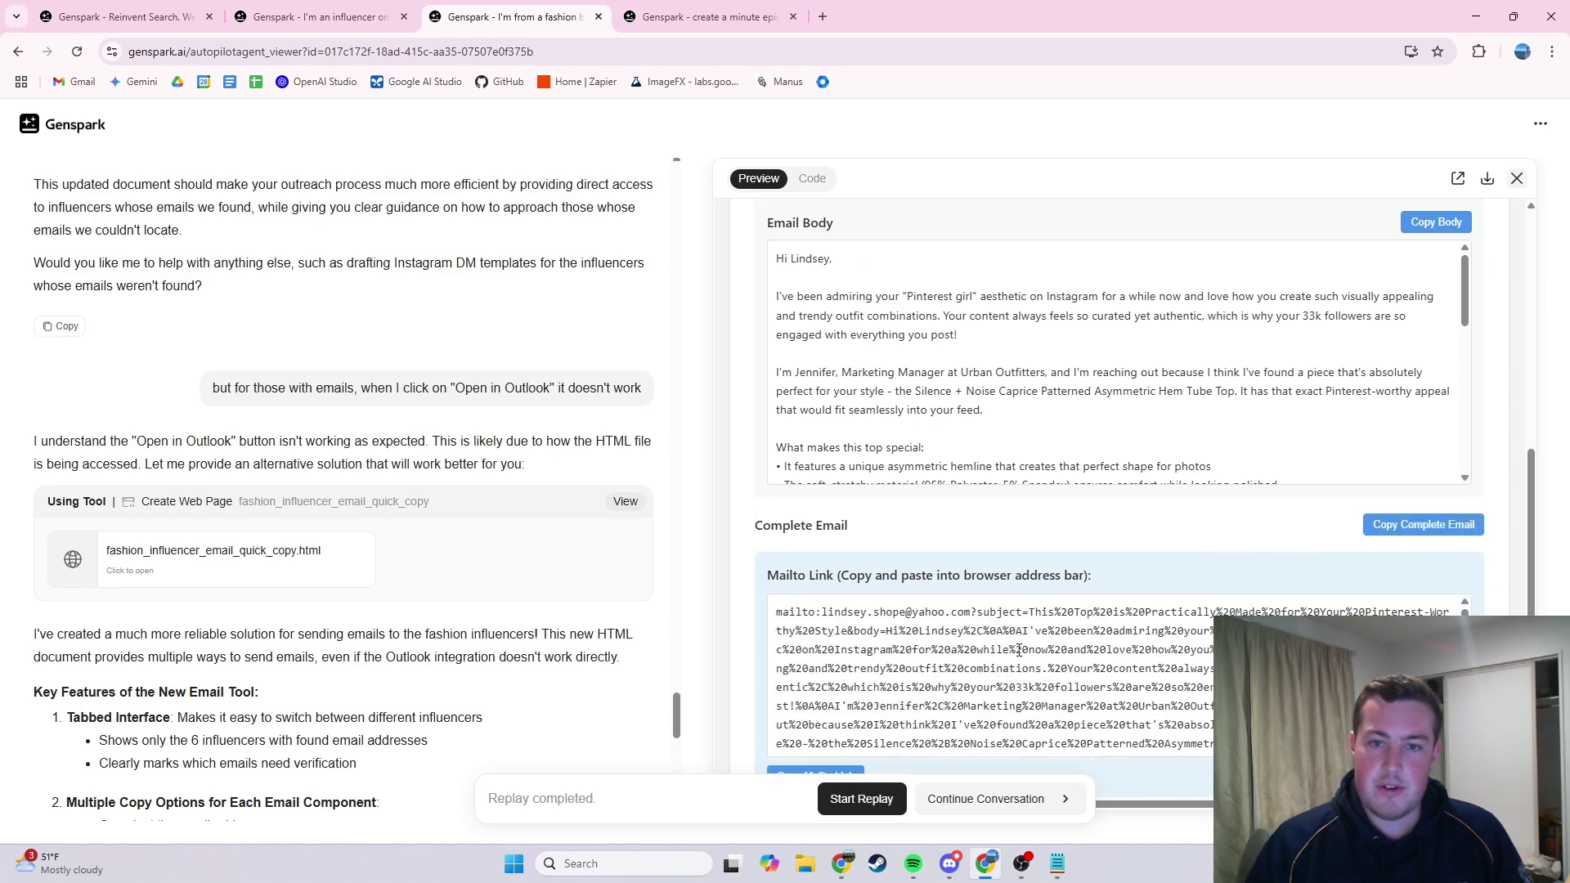
scroll(1018, 650, "up", 2)
scroll(1308, 415, "down", 5)
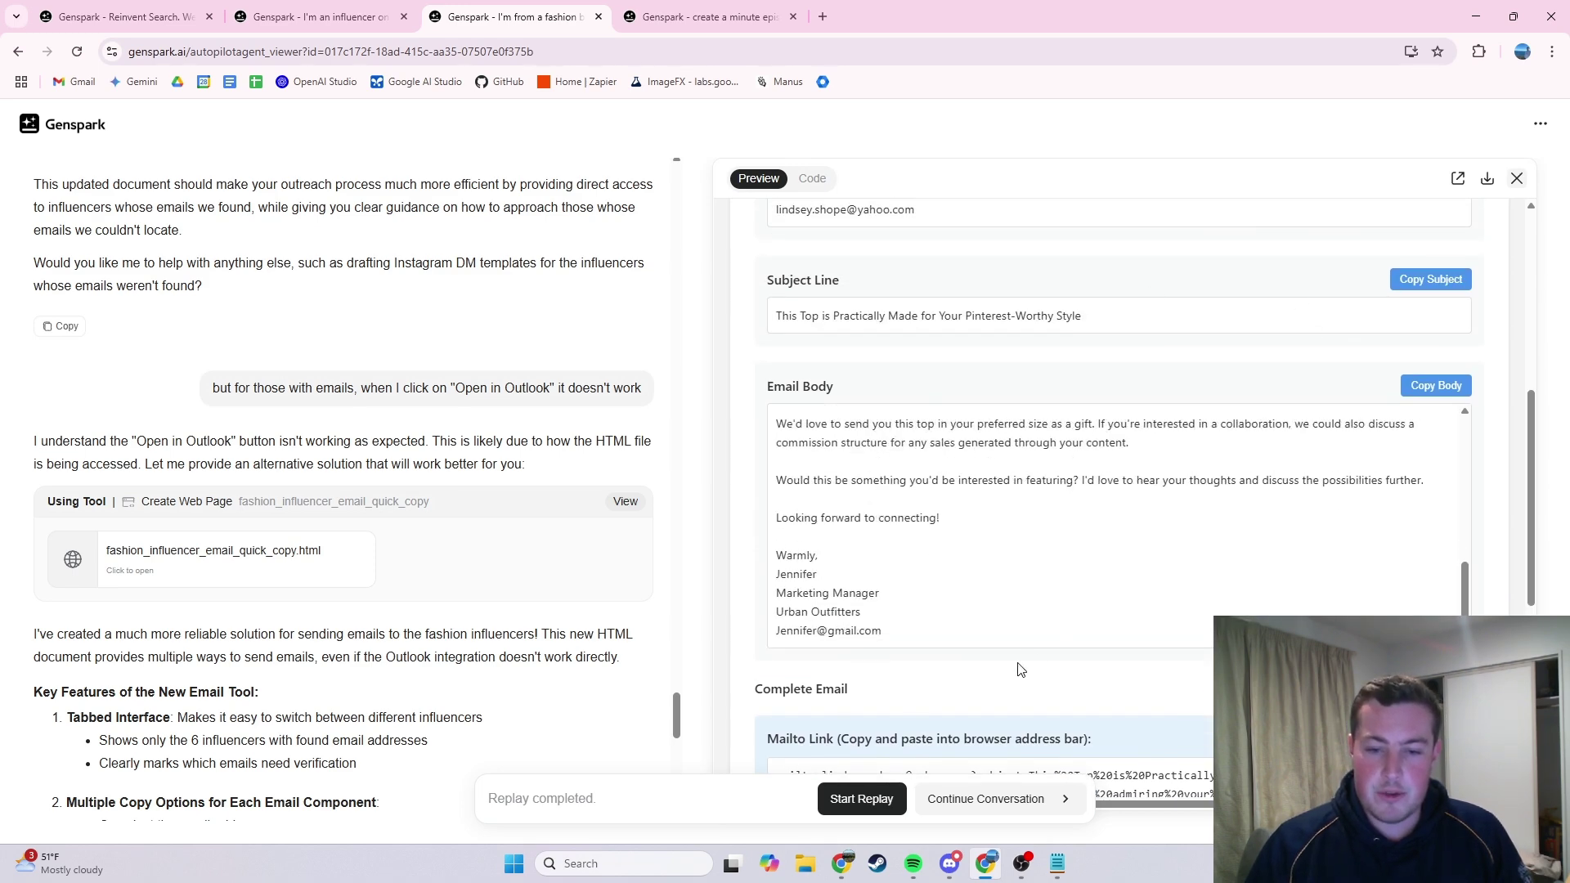
scroll(1020, 669, "down", 5)
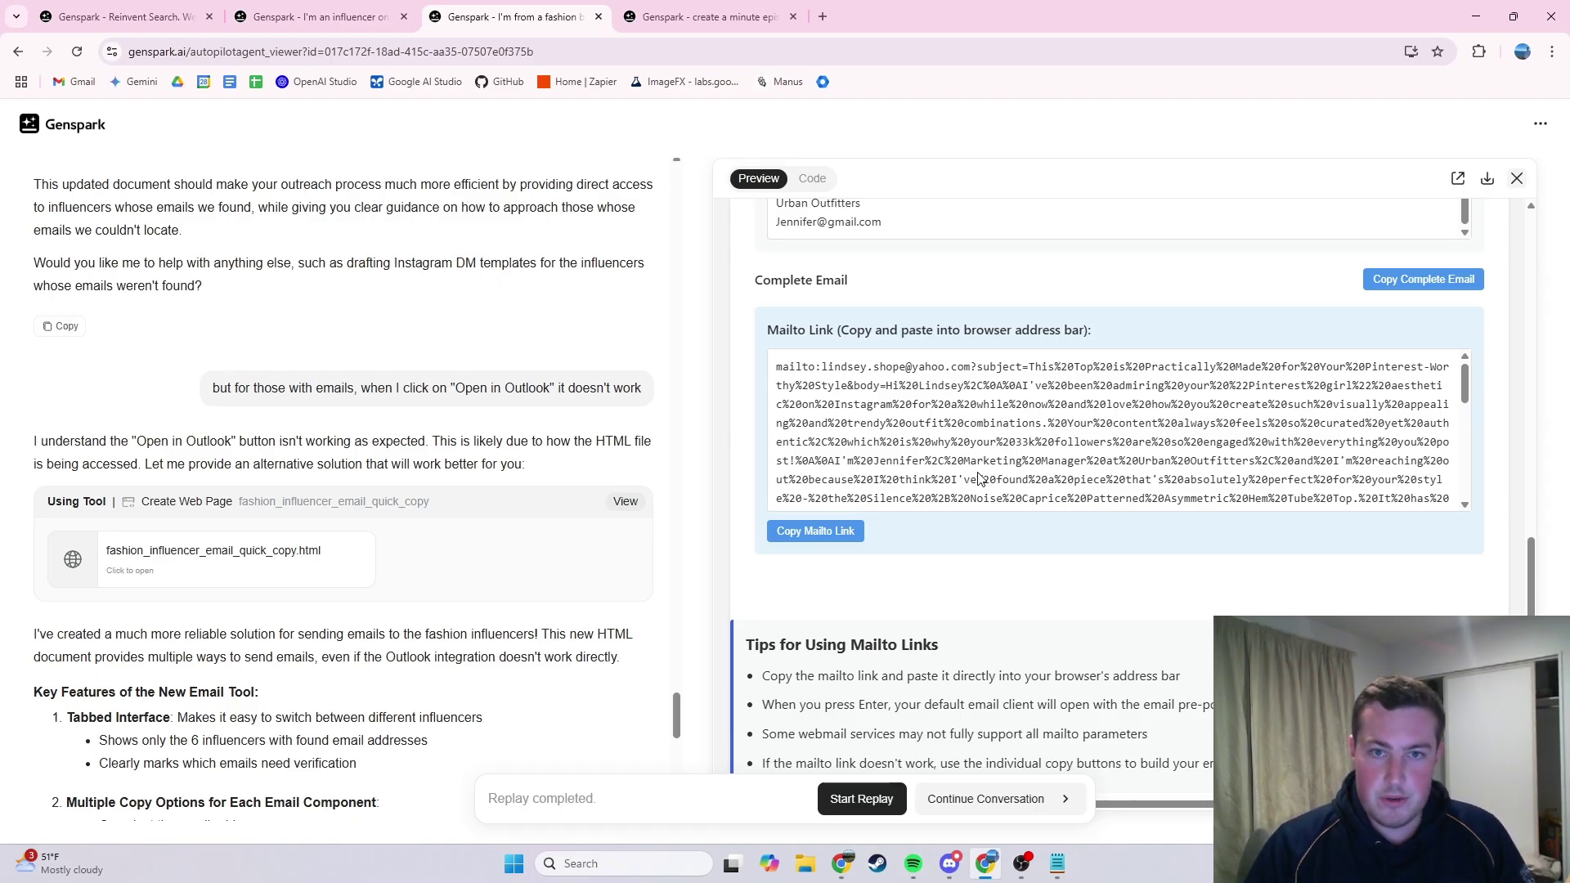
Step: Switch to the South Park task, review its script and clips, and preview south_park_signal_fail_with_audio.html
left_click(667, 6)
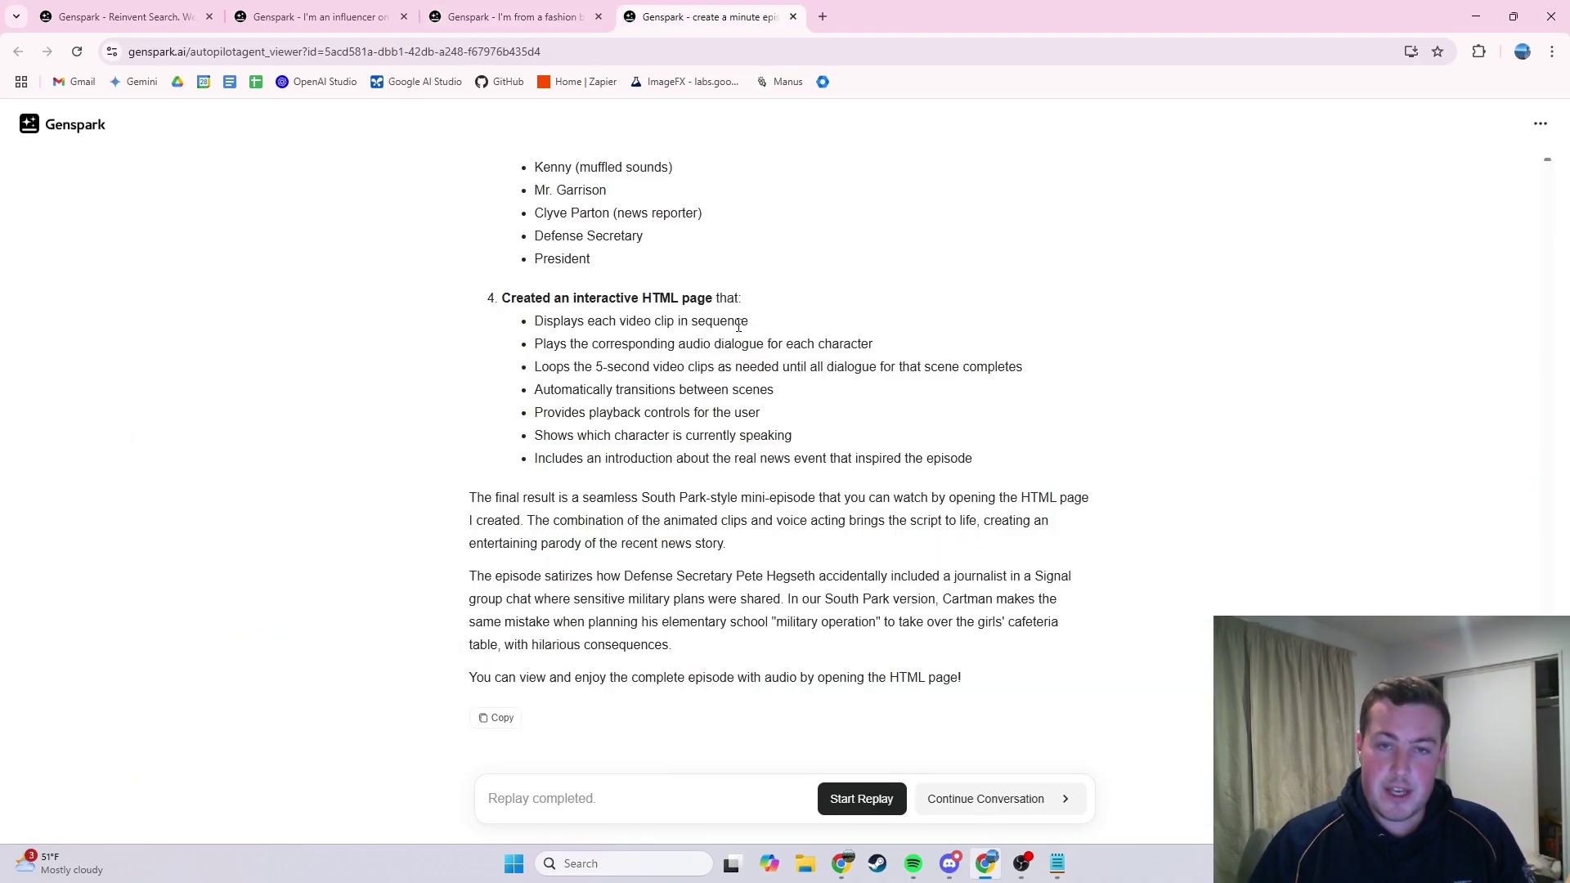
scroll(806, 455, "up", 20)
scroll(862, 498, "up", 10)
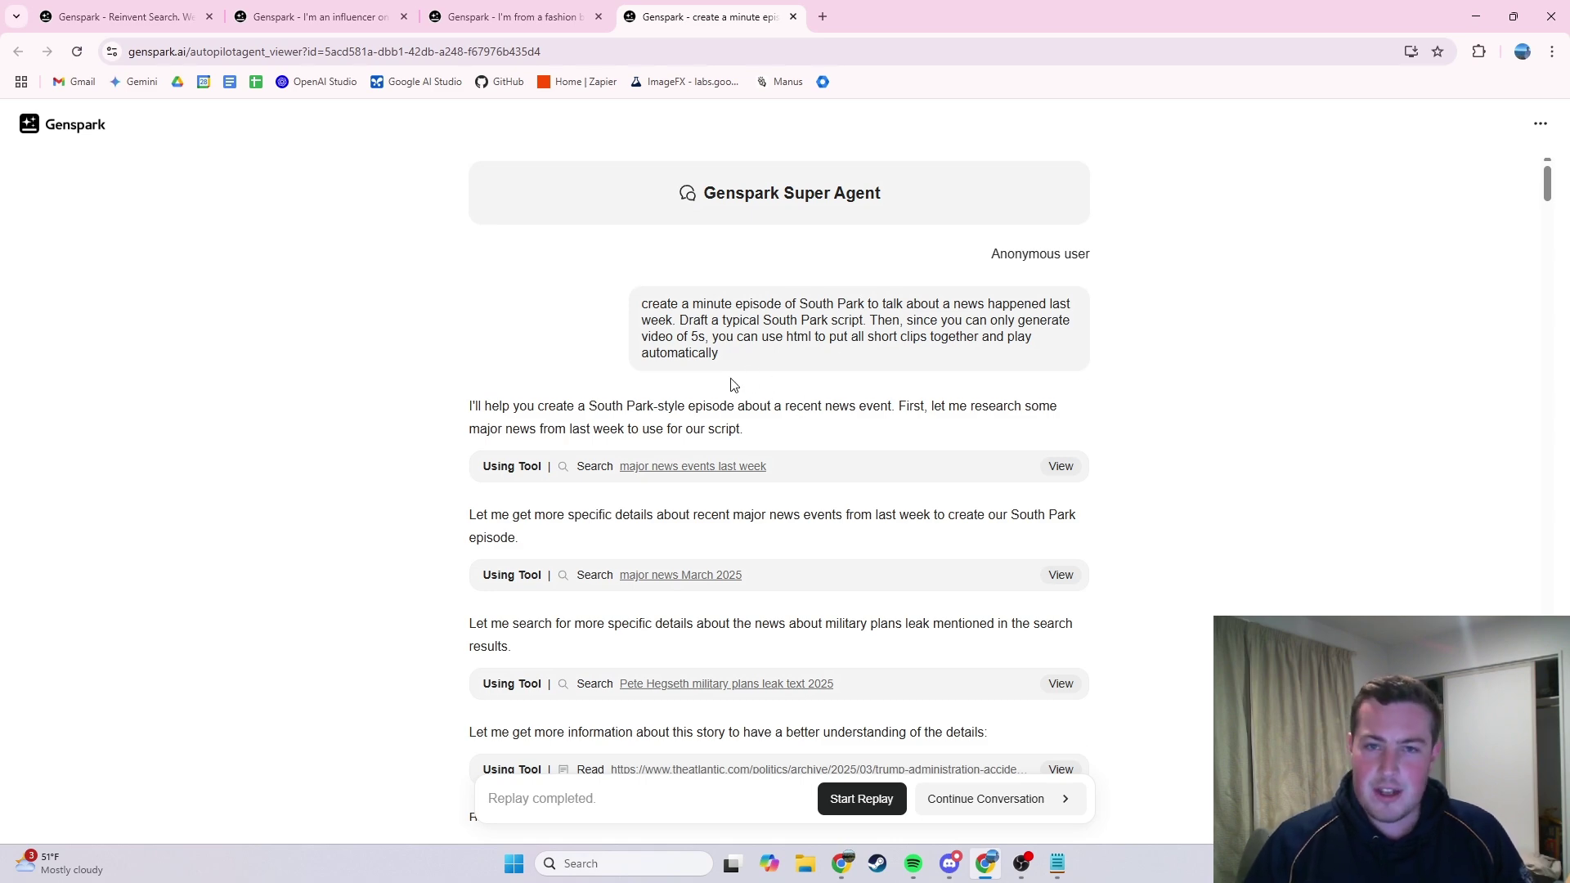
scroll(733, 384, "down", 20)
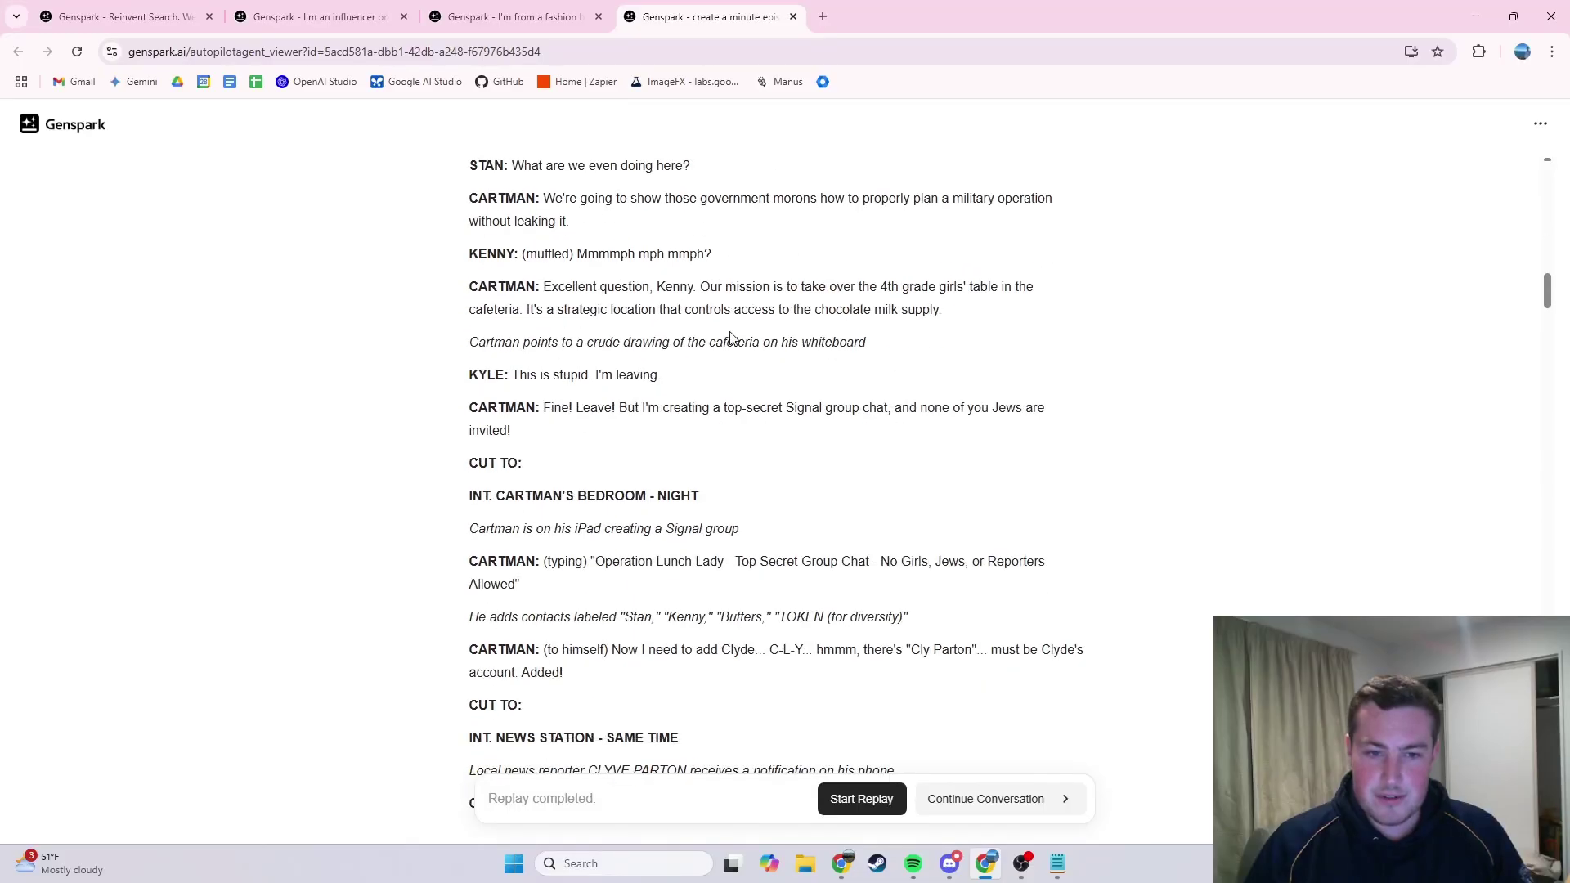
scroll(736, 379, "down", 20)
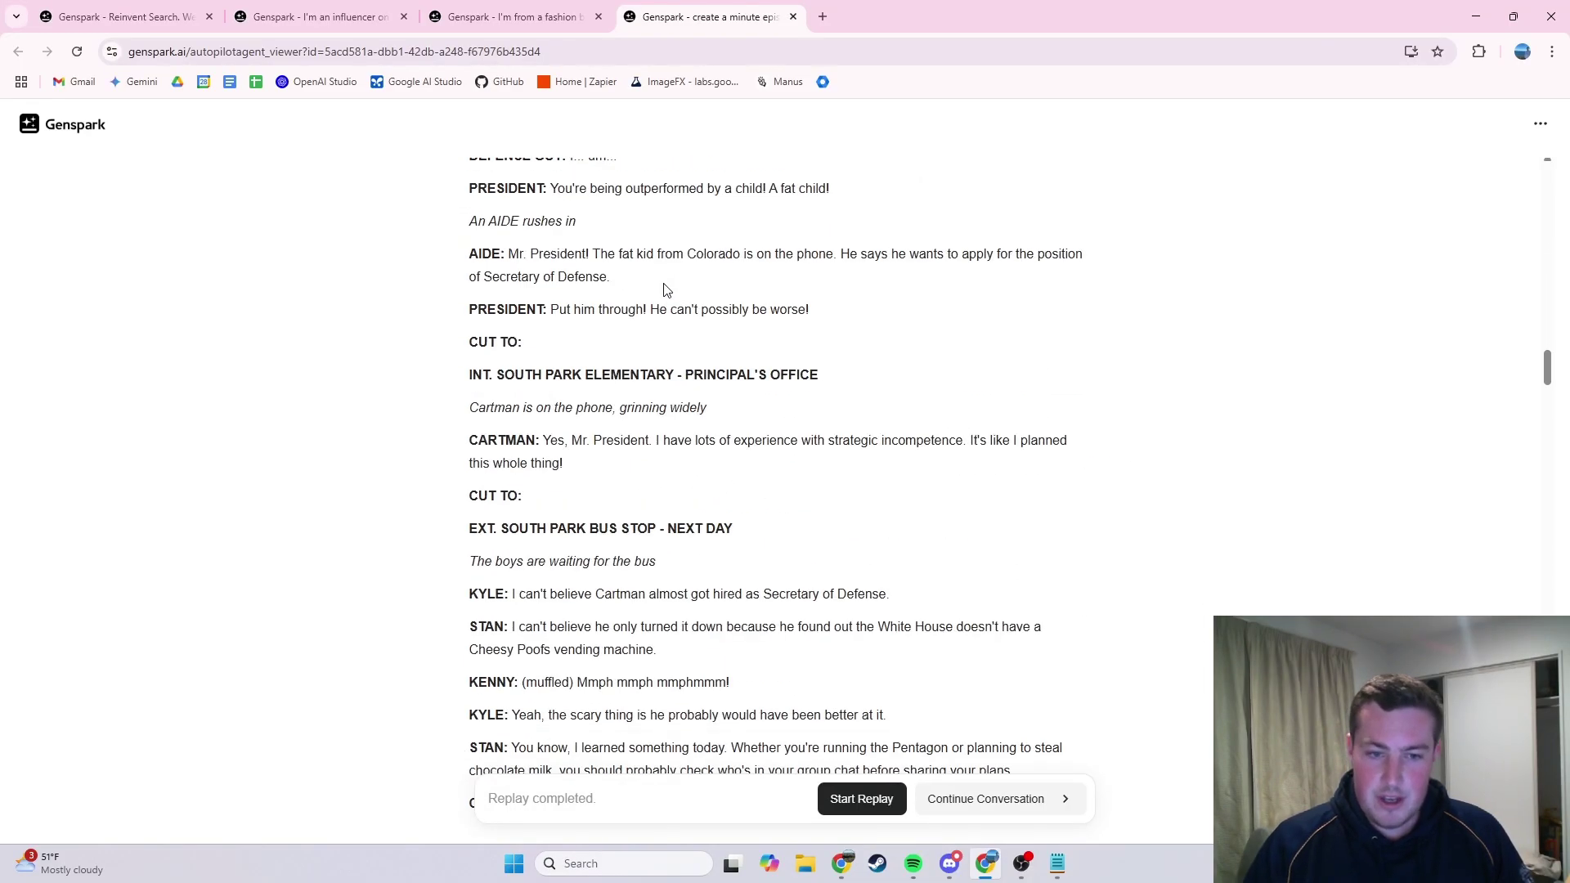
scroll(663, 270, "down", 15)
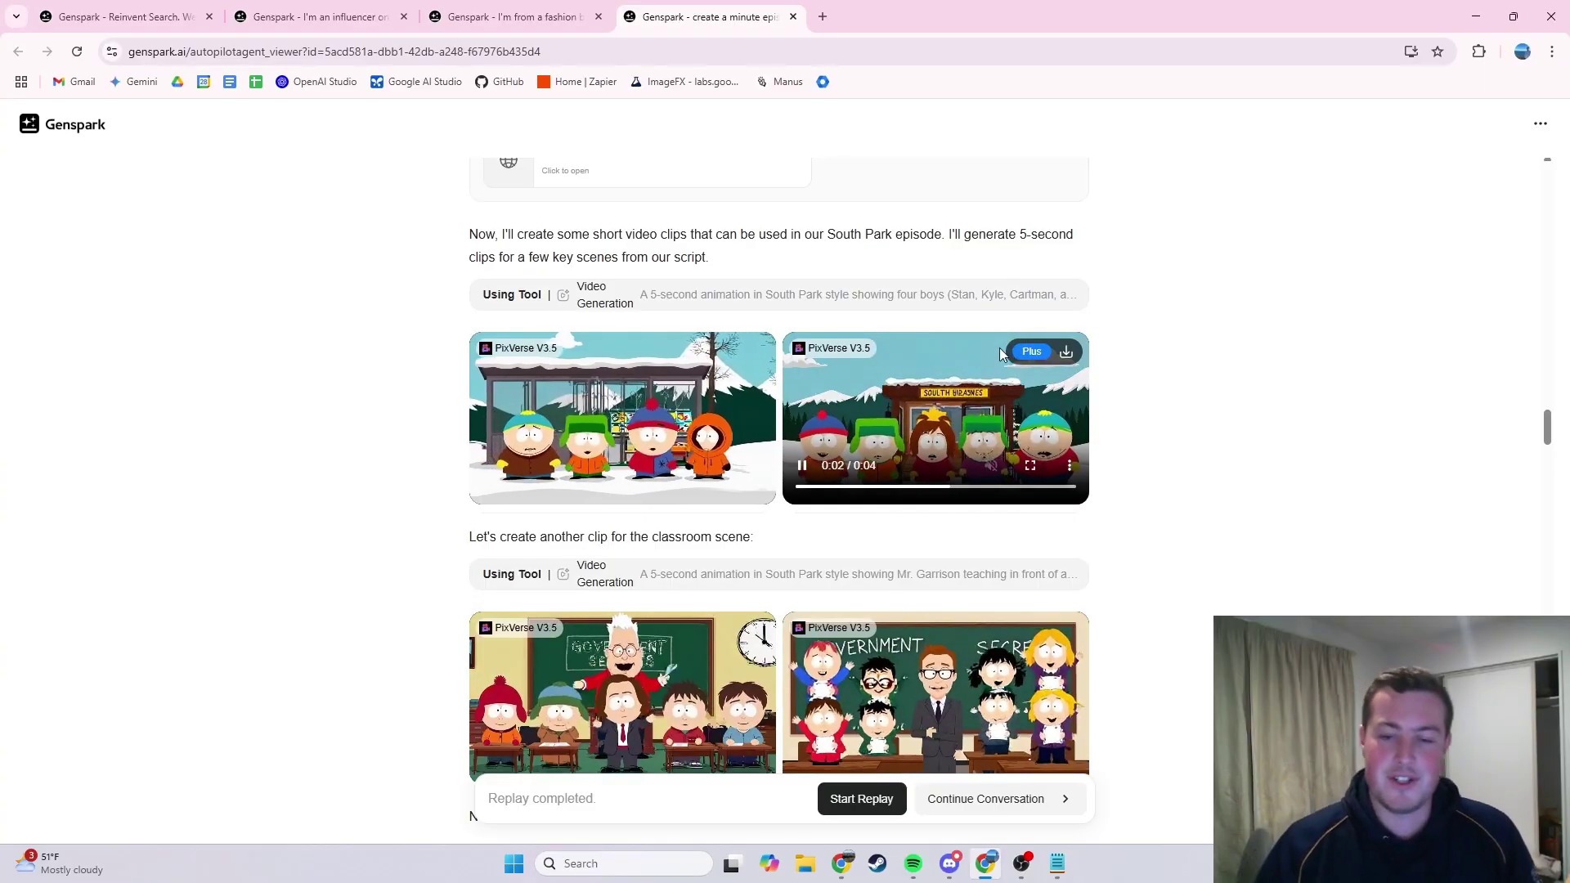
scroll(1014, 376, "down", 10)
scroll(1005, 335, "down", 20)
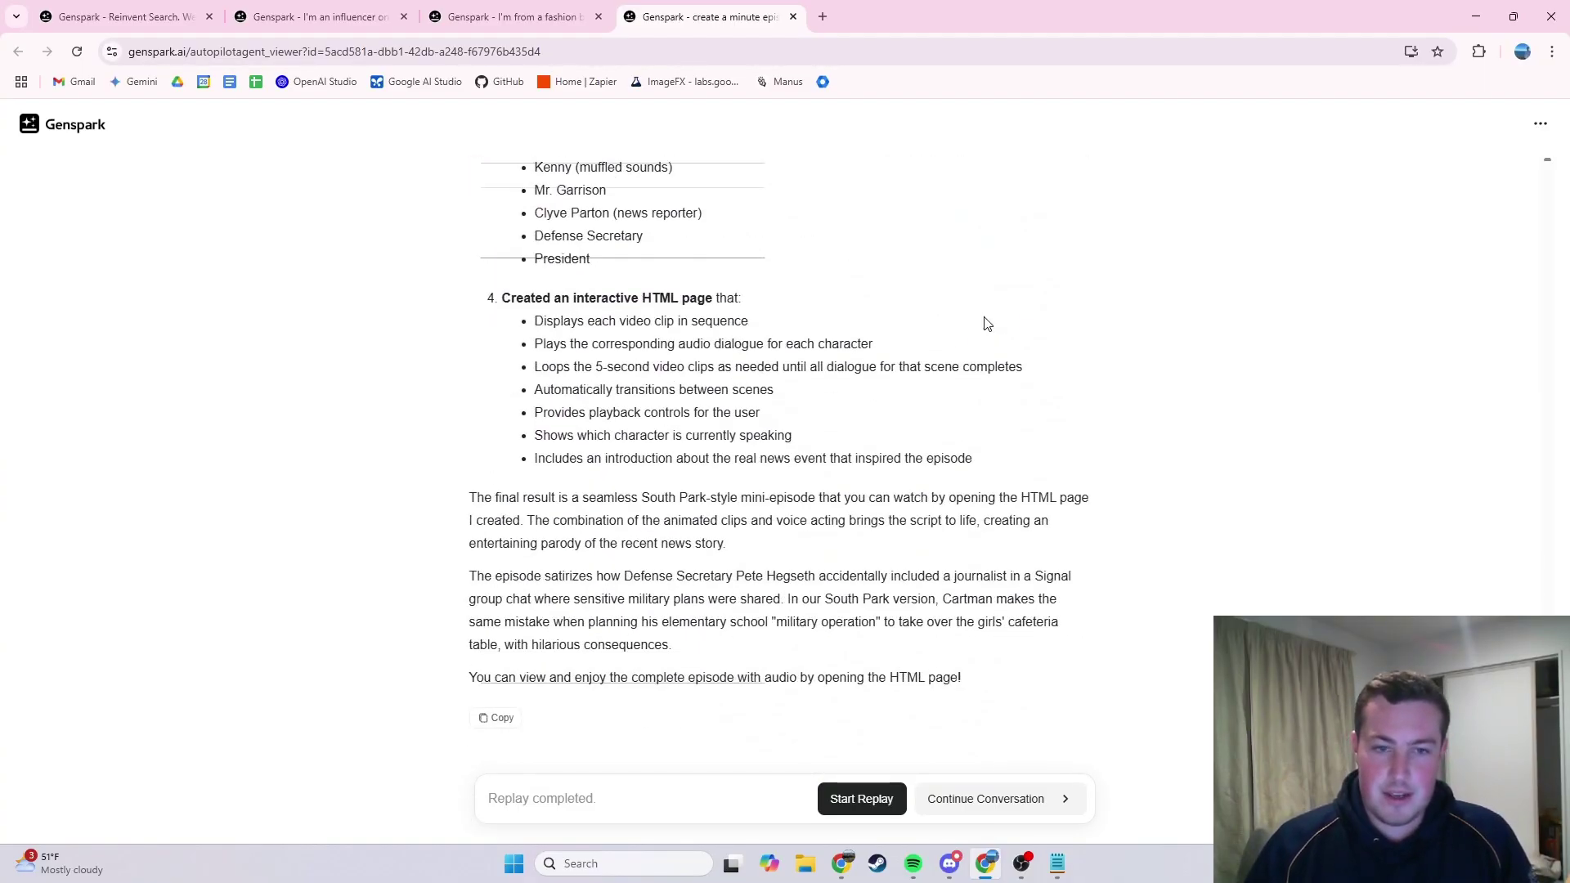
scroll(899, 385, "up", 7)
left_click(562, 317)
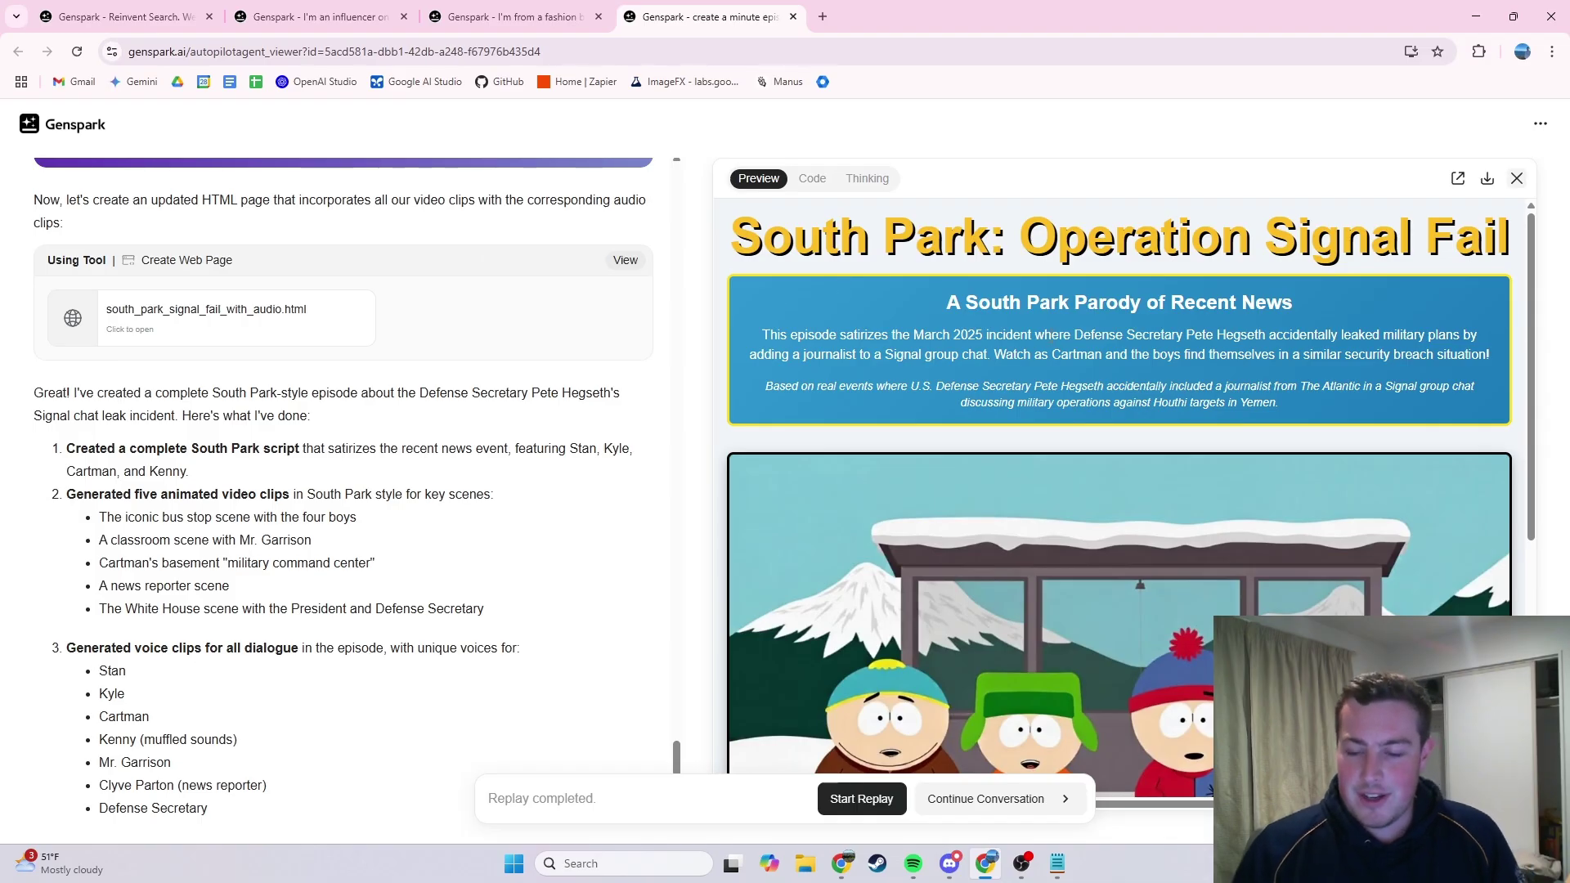
Step: Start playing the Operation Signal Fail episode from the preview's video player
scroll(1057, 347, "down", 4)
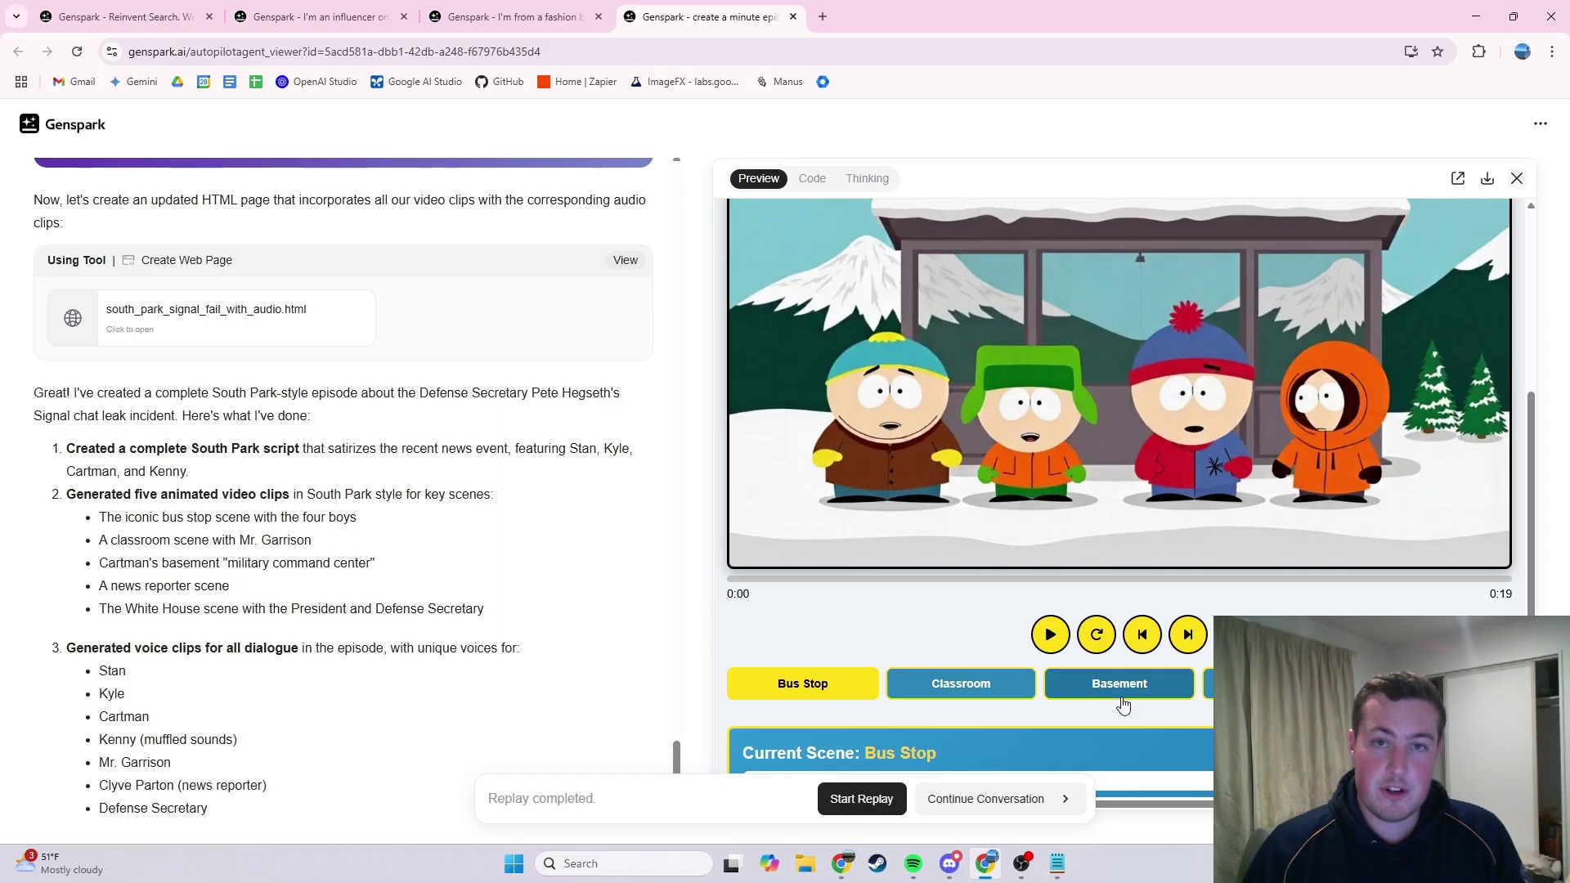
scroll(1055, 732, "up", 1)
left_click(1050, 730)
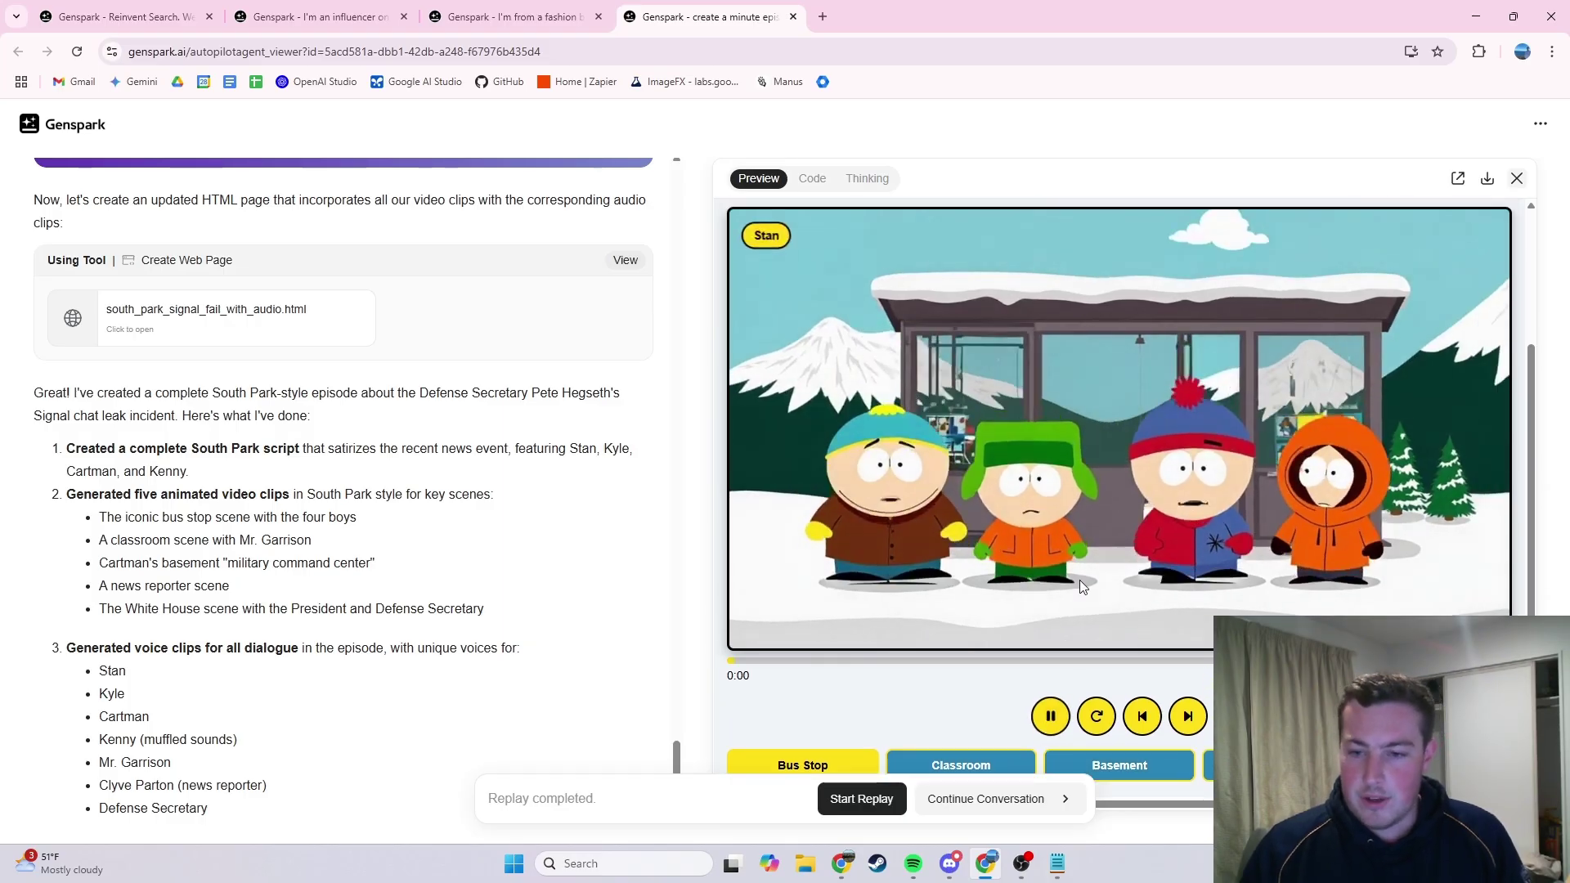